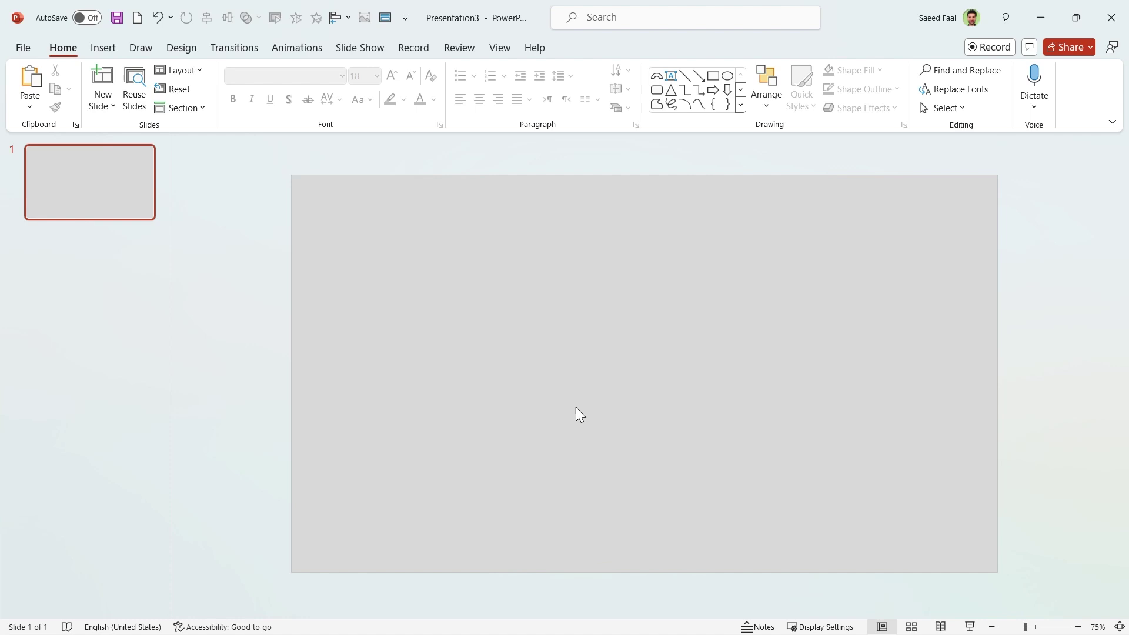
Step: Switch the slide background to a gradient fill and remove the middle gradient stops
right_click(504, 321)
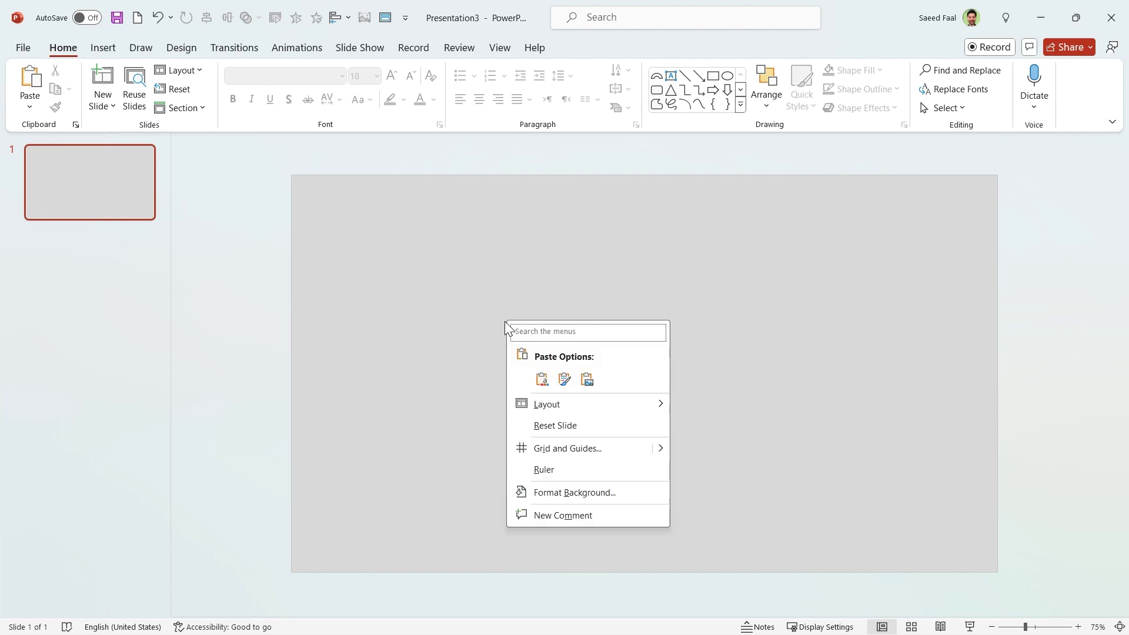
click(543, 492)
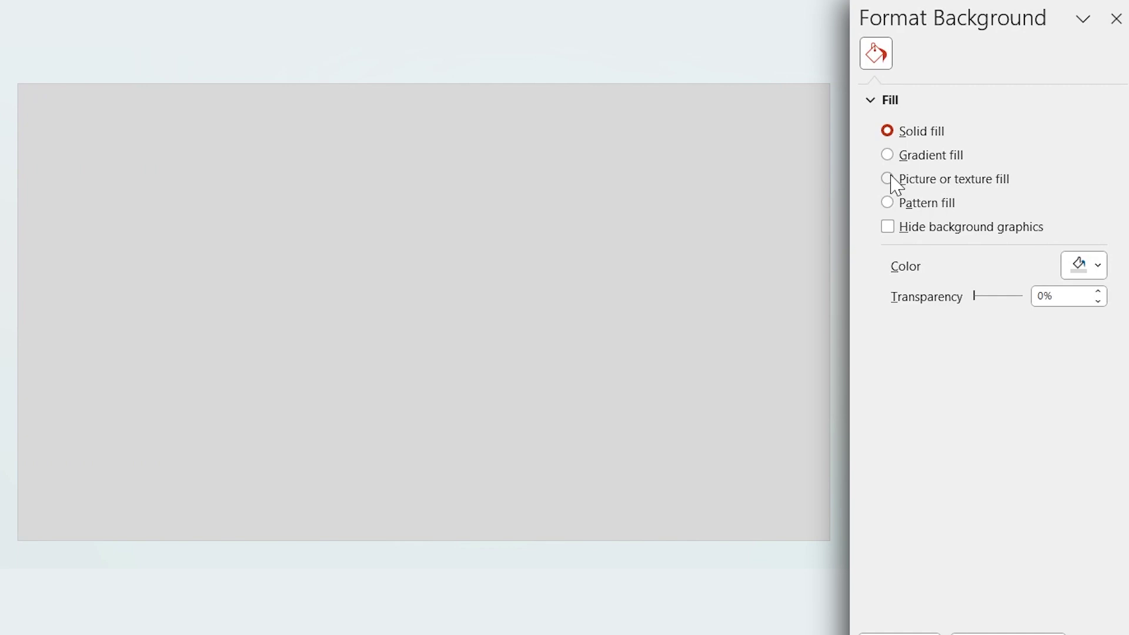
click(888, 156)
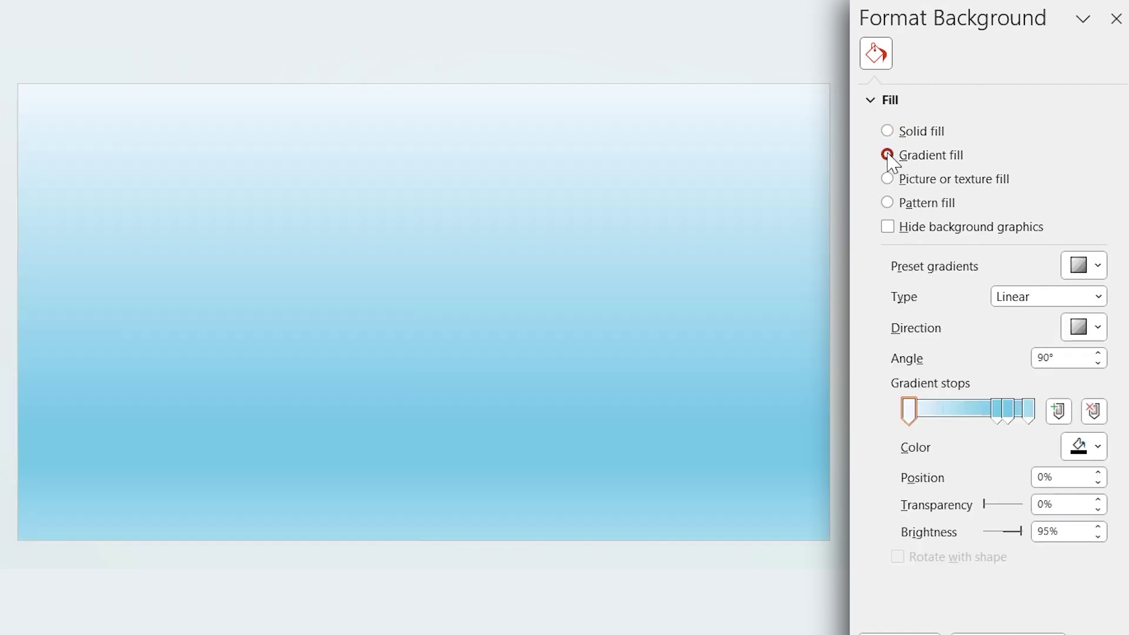
click(998, 419)
drag(1008, 416, 1011, 481)
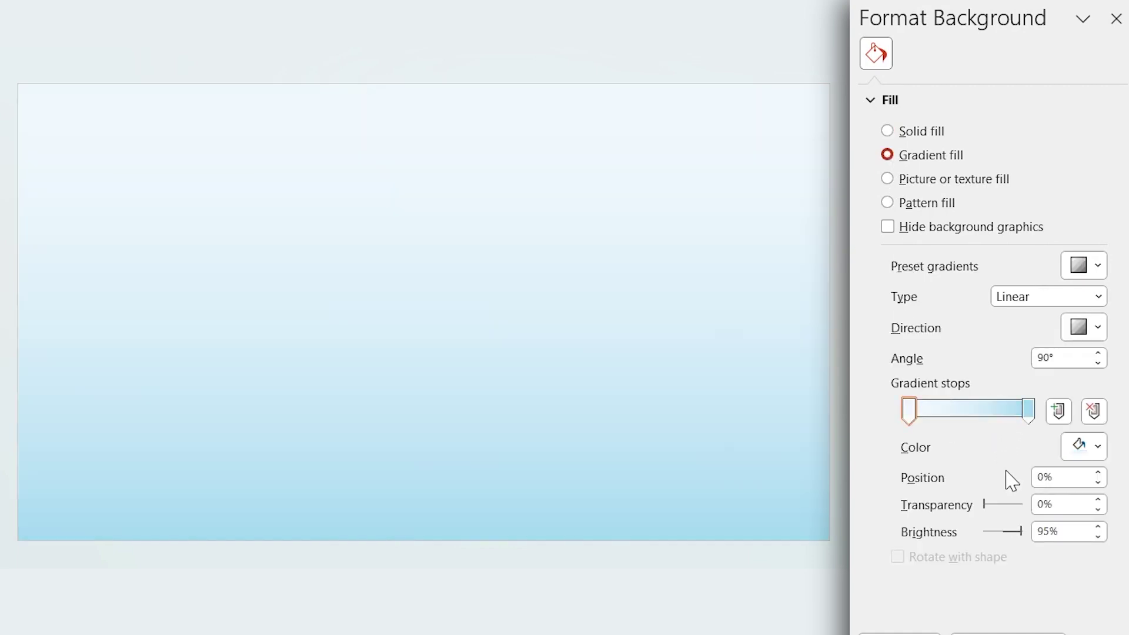
Step: Set the right gradient stop to black and the left stop to #362C44
click(1028, 419)
click(1098, 447)
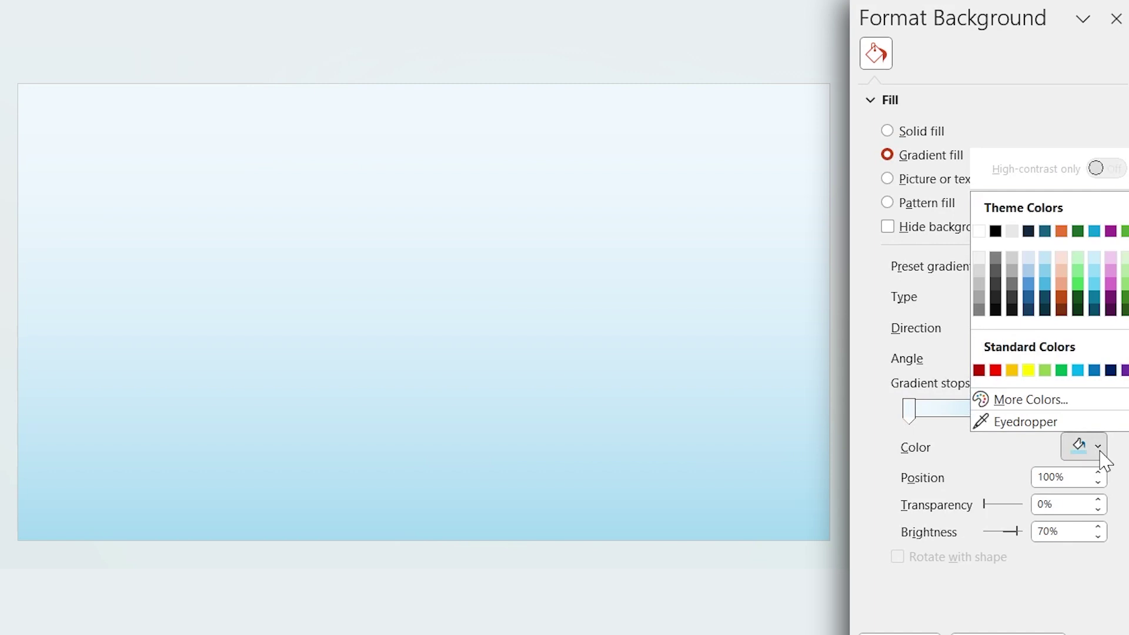
click(996, 231)
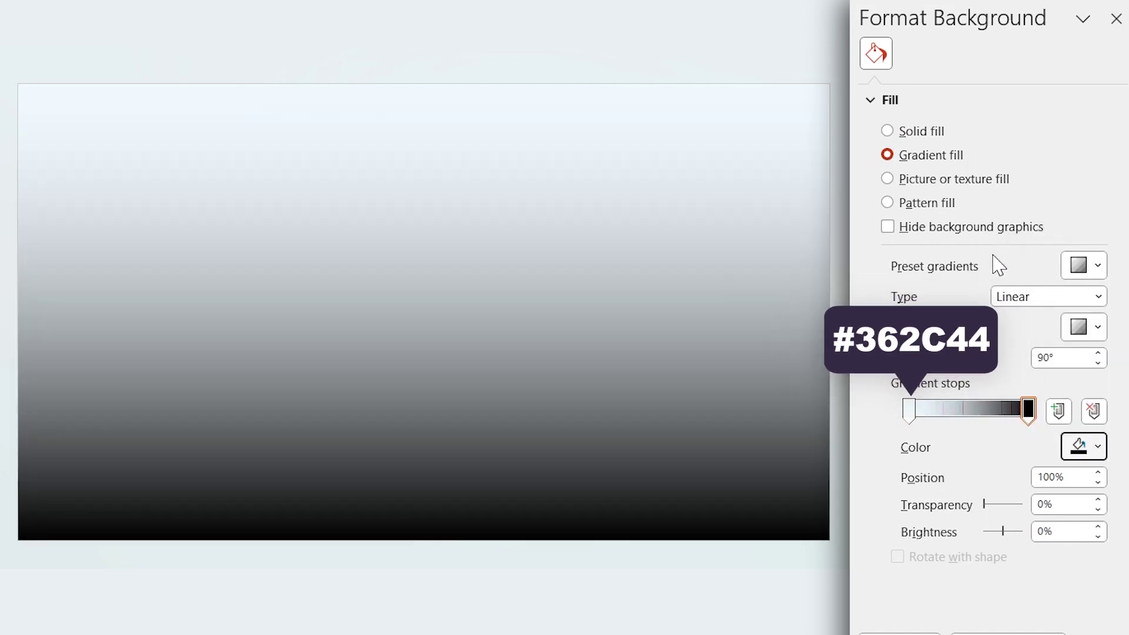
click(912, 416)
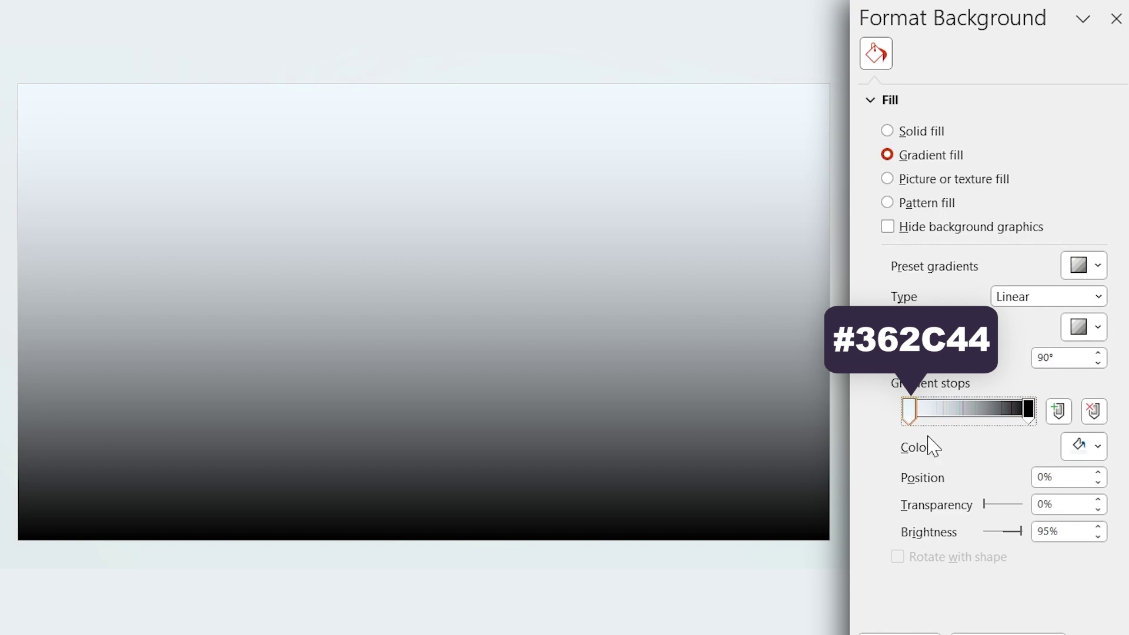
click(1087, 452)
click(1037, 398)
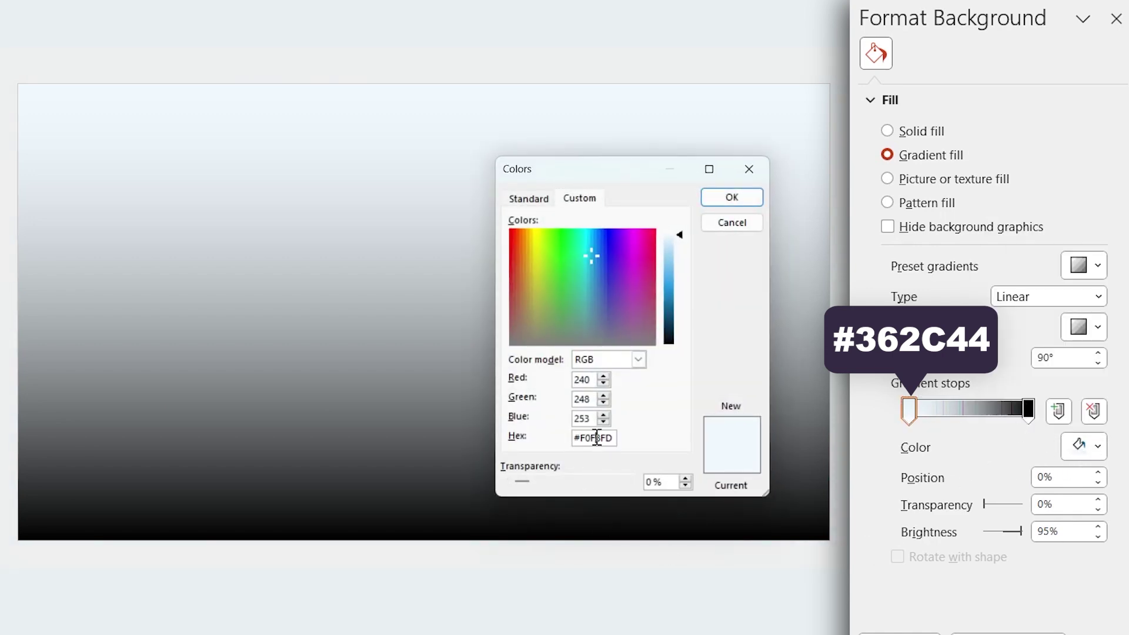
text(362C44)
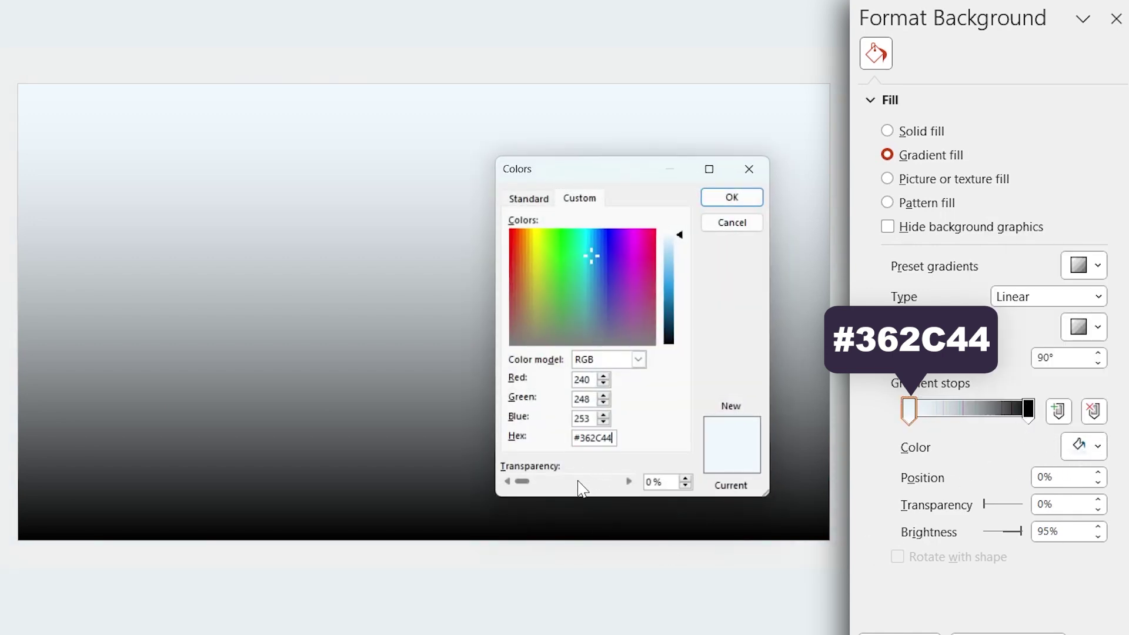
click(731, 198)
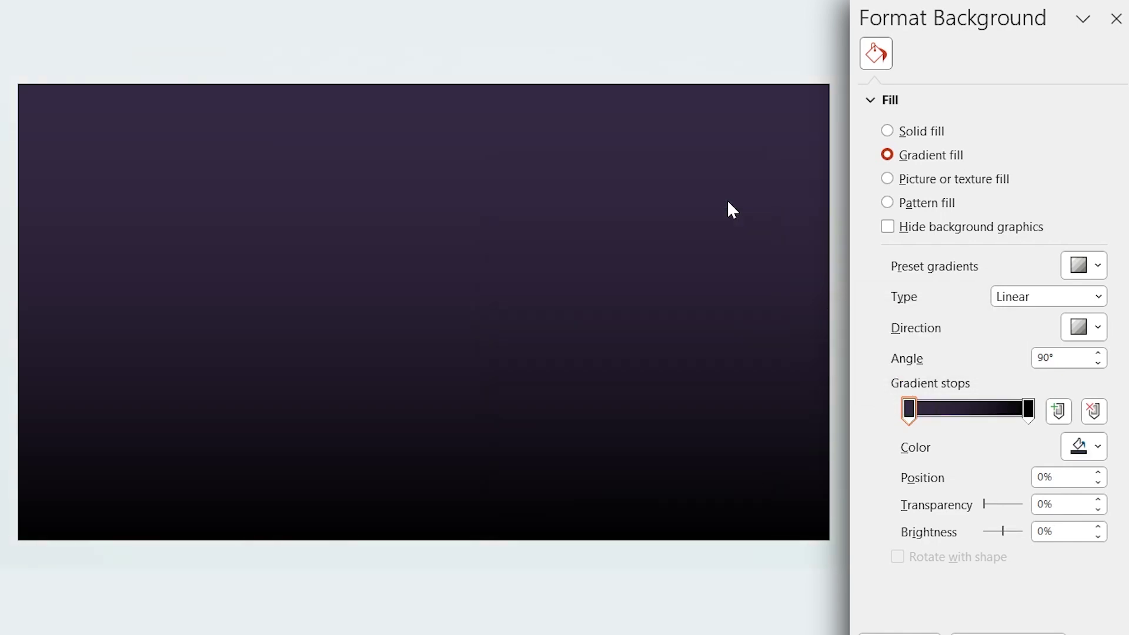
Step: Make the background gradient Radial, spreading From Center
click(1041, 302)
click(1024, 338)
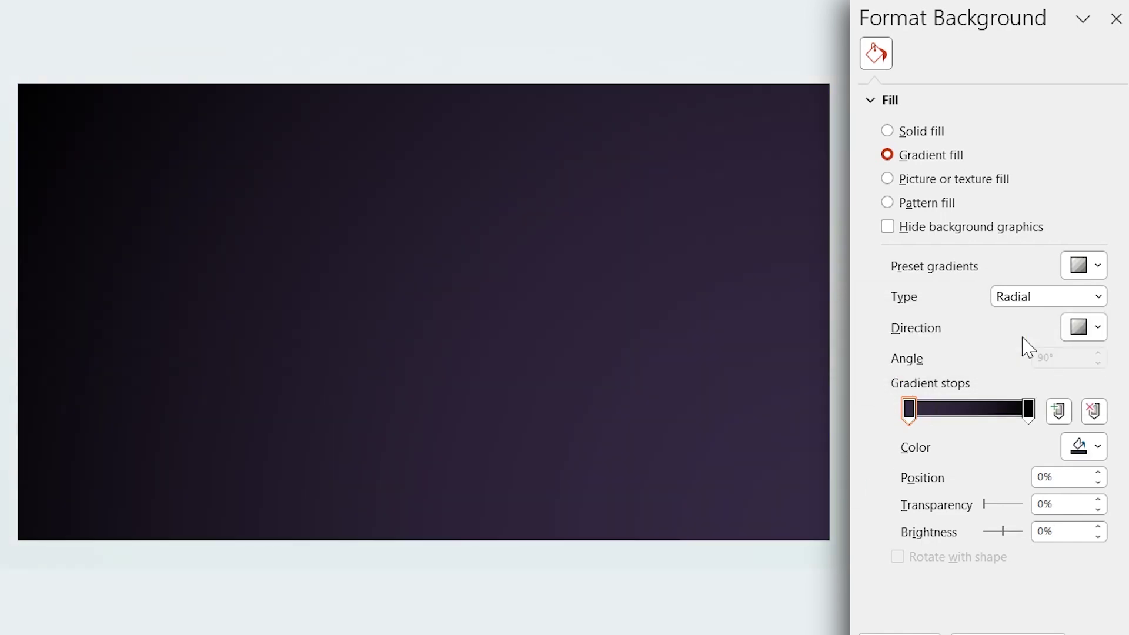
click(1069, 337)
click(1000, 371)
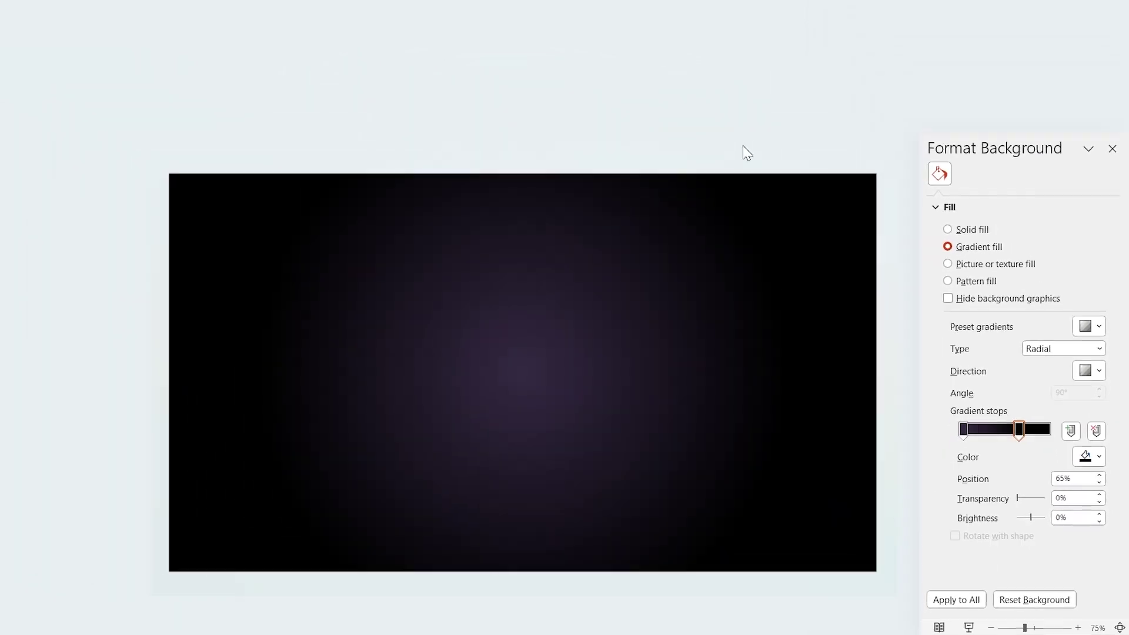
Step: Draw a block arc near the top centre and size it 2.5 x 2.5 inches
click(743, 113)
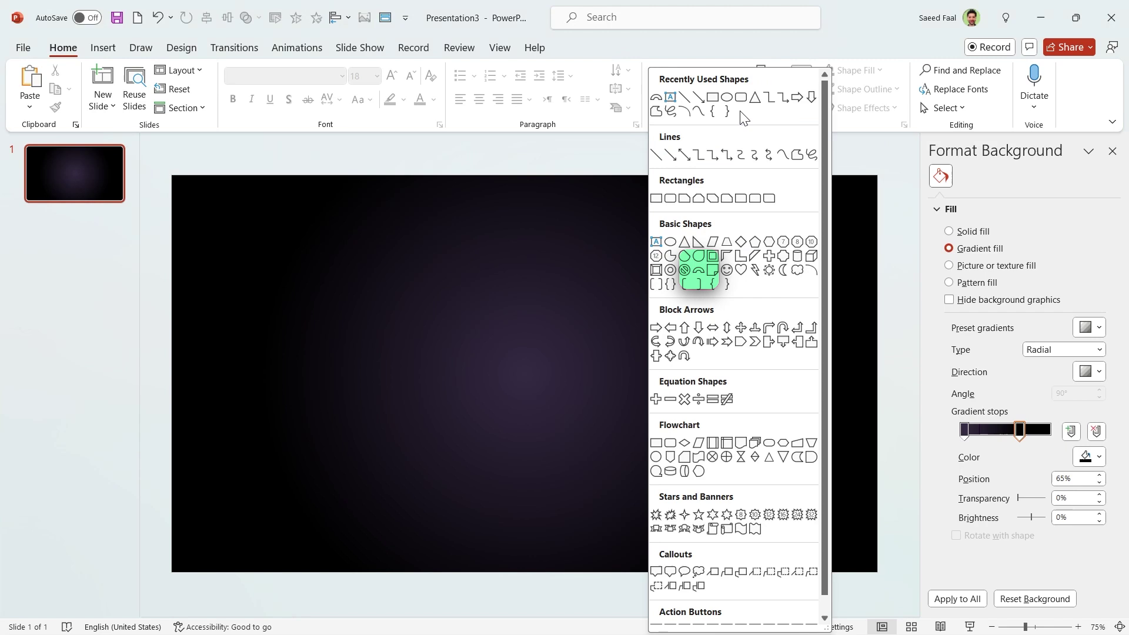
click(699, 271)
key(shift)
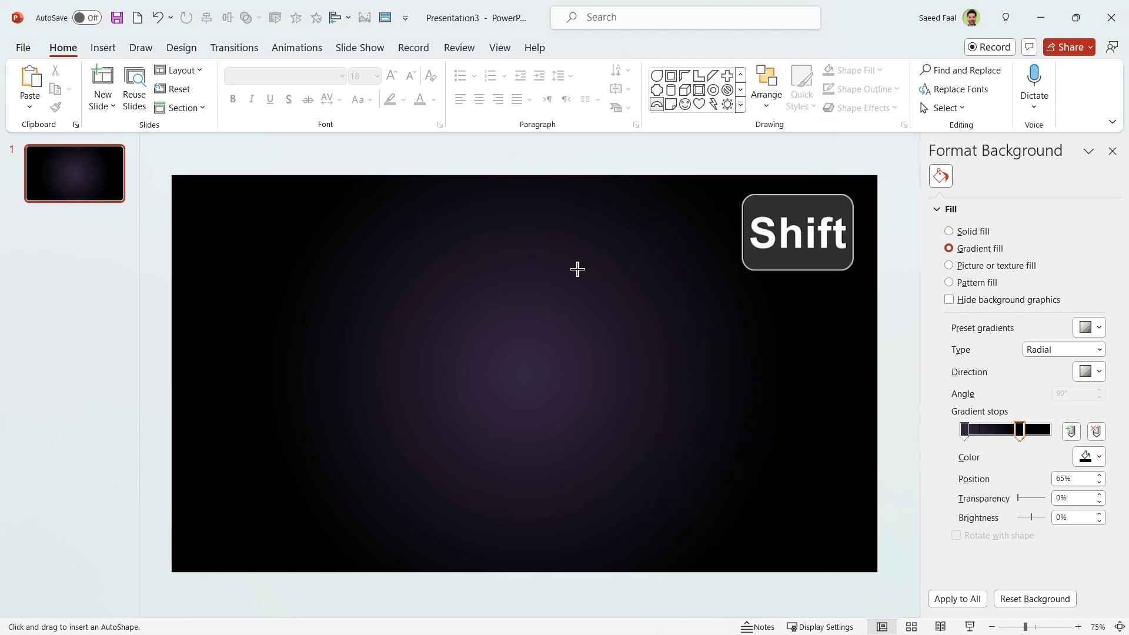
drag(499, 256, 635, 355)
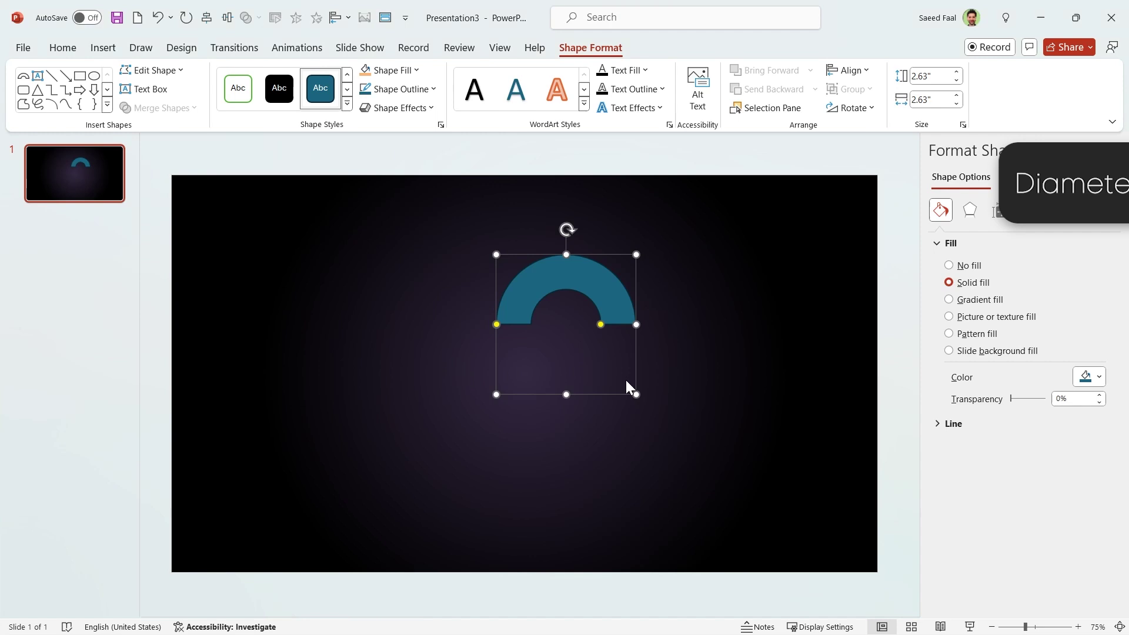
click(934, 77)
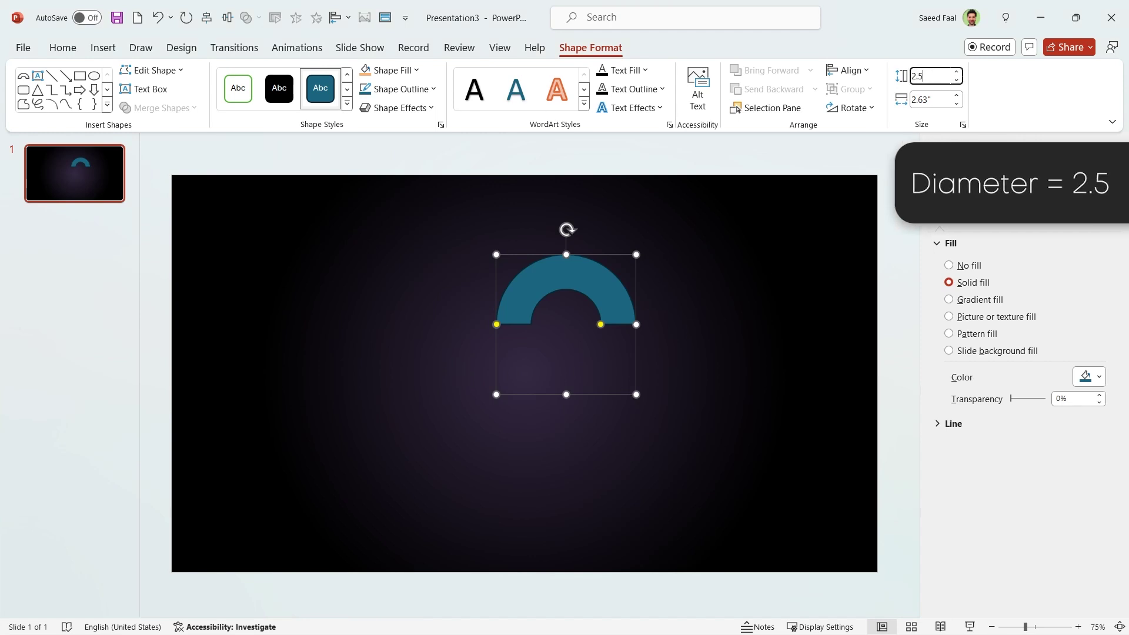
text(2.5)
click(940, 100)
text(2.5)
key(Return)
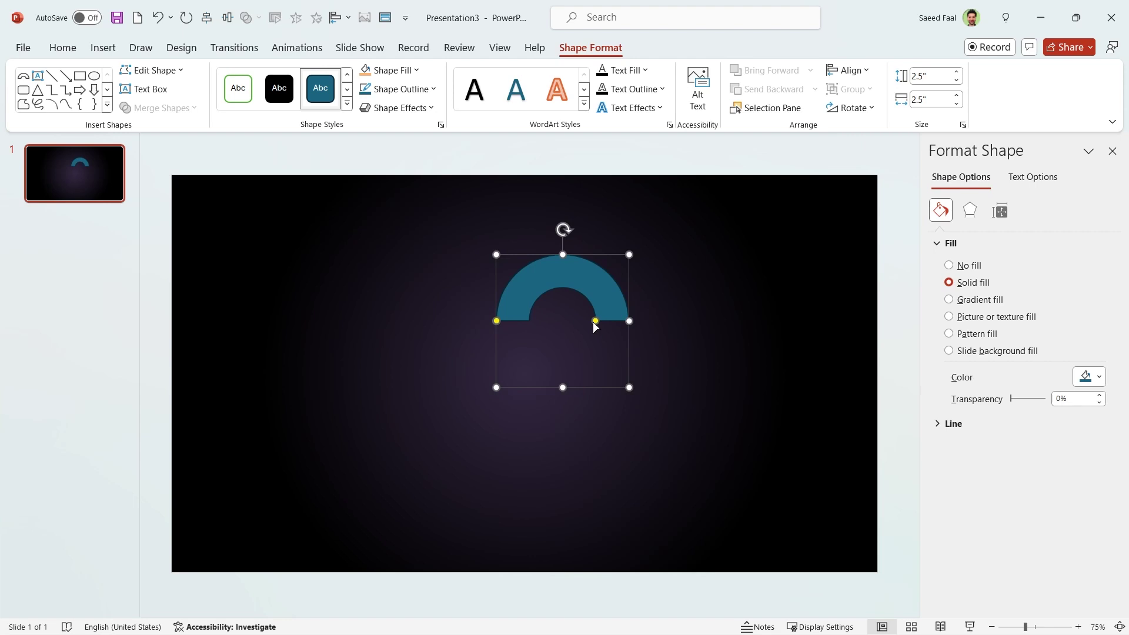
drag(595, 321, 617, 325)
click(663, 397)
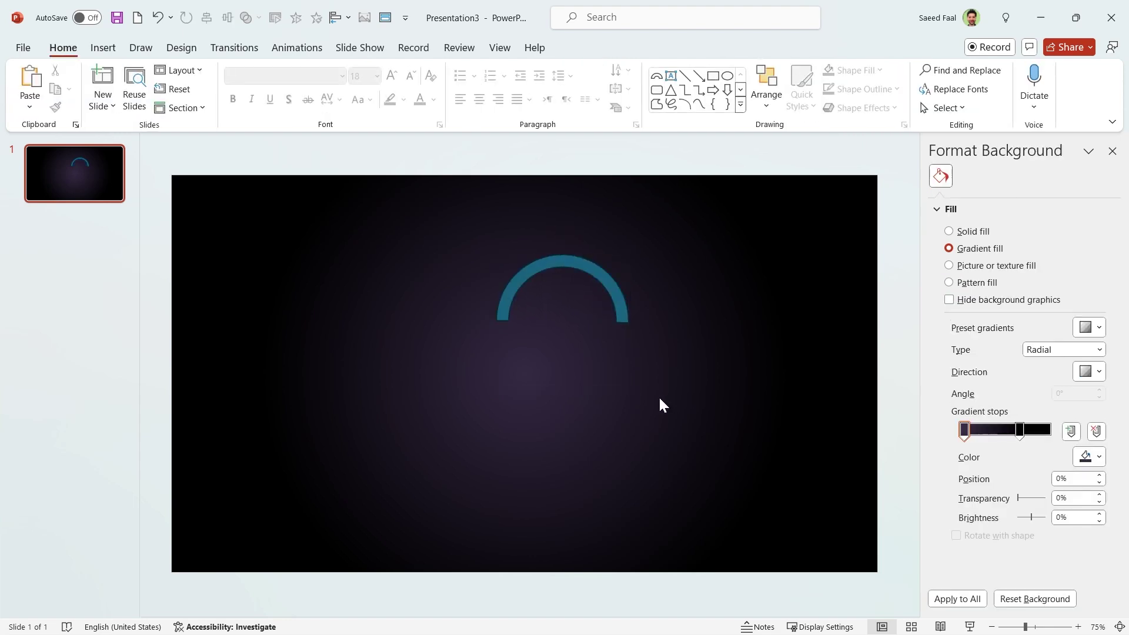
key(ctrl+z)
click(663, 394)
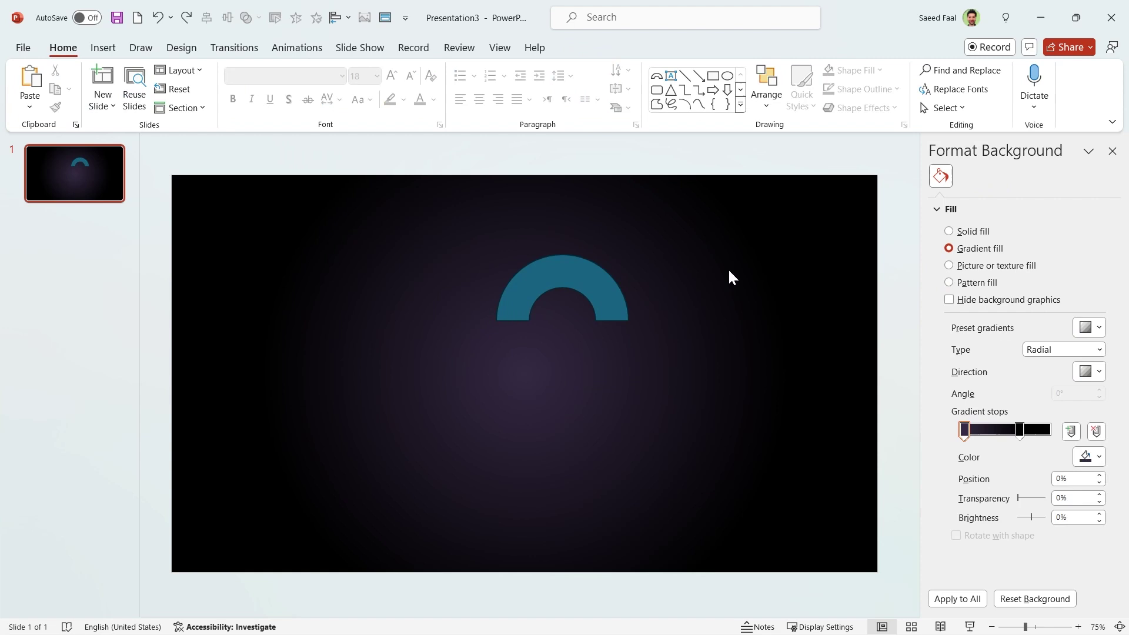
Step: Draw a circle beside the arc and size it 2 x 2 inches
click(728, 76)
drag(692, 276, 803, 388)
click(936, 77)
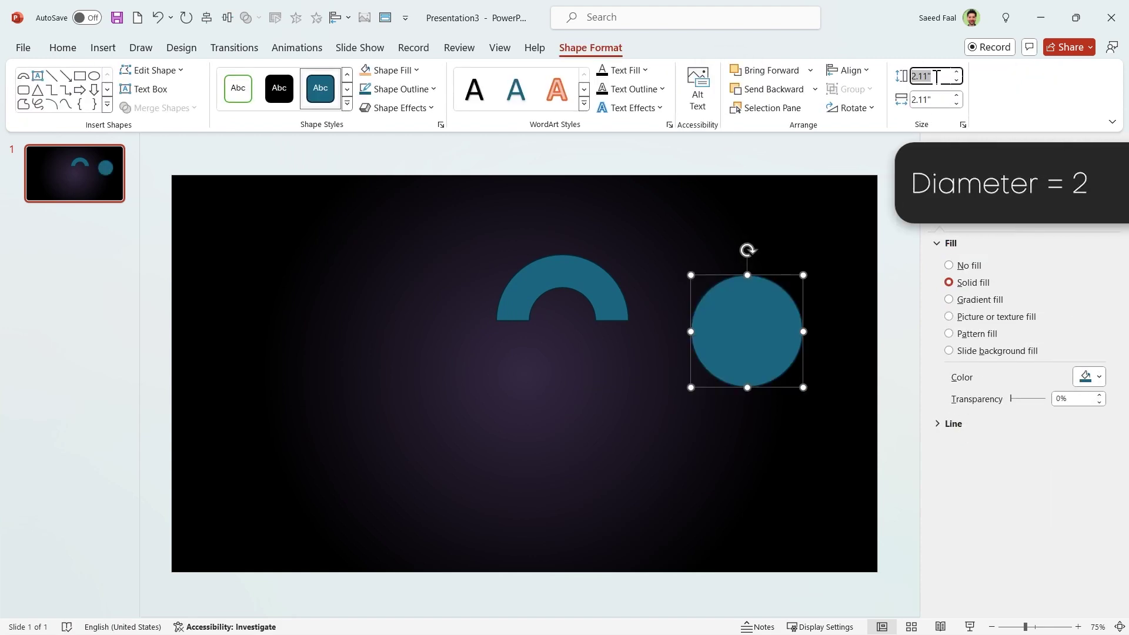
text(2)
click(940, 99)
text(2)
key(Return)
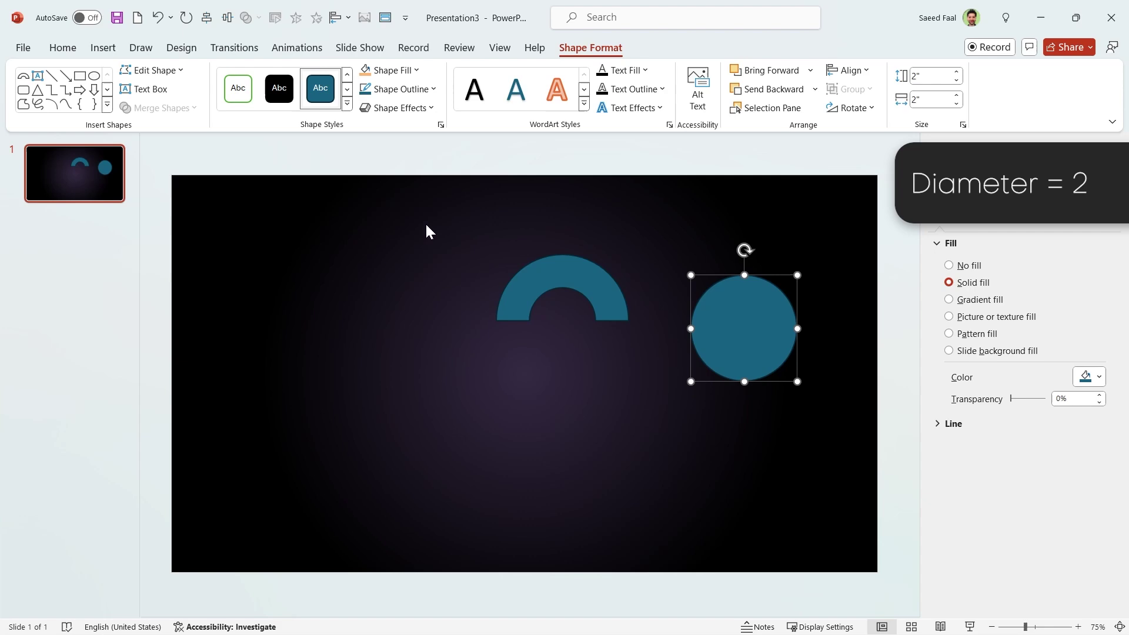
Step: Centre the arc and circle on each other with Align Middle and Align Center
drag(418, 217, 846, 421)
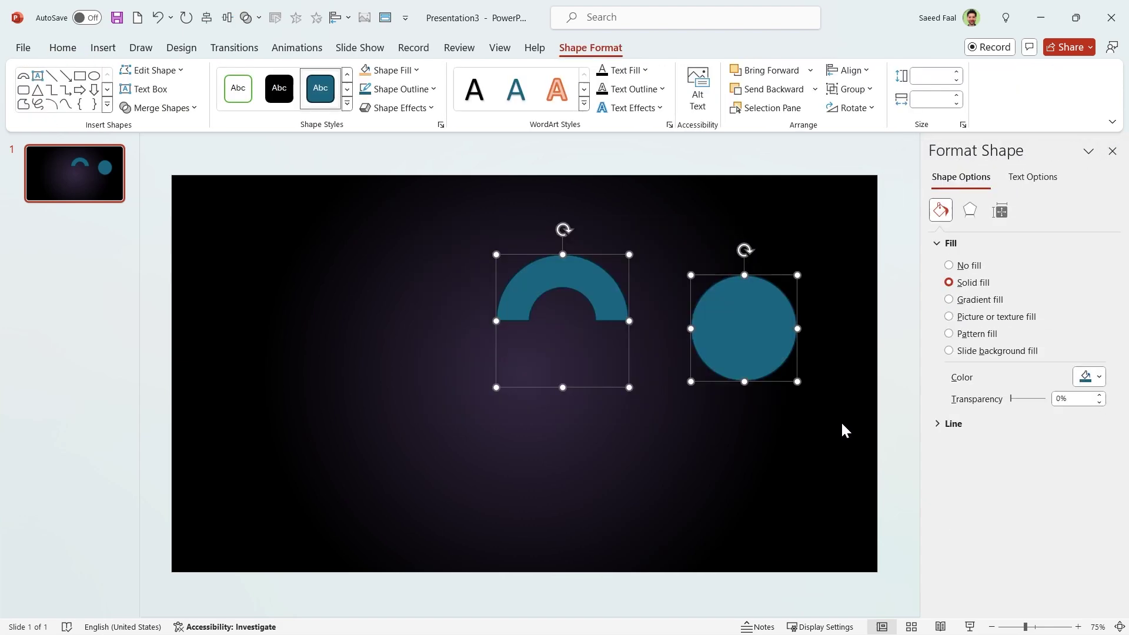
click(851, 70)
click(873, 174)
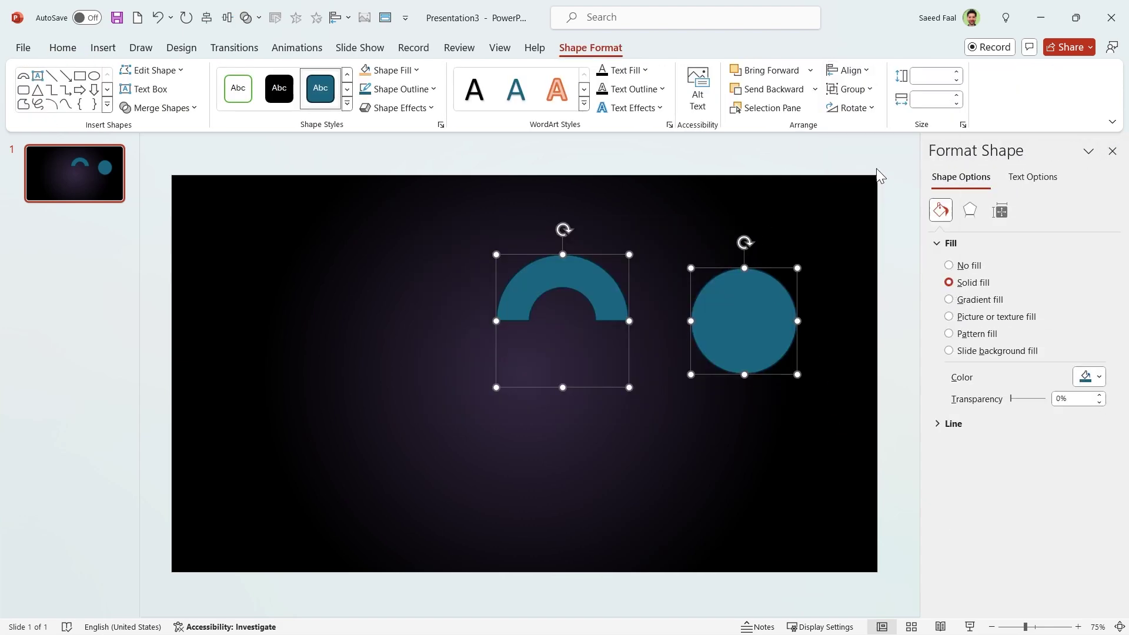
click(864, 75)
click(848, 111)
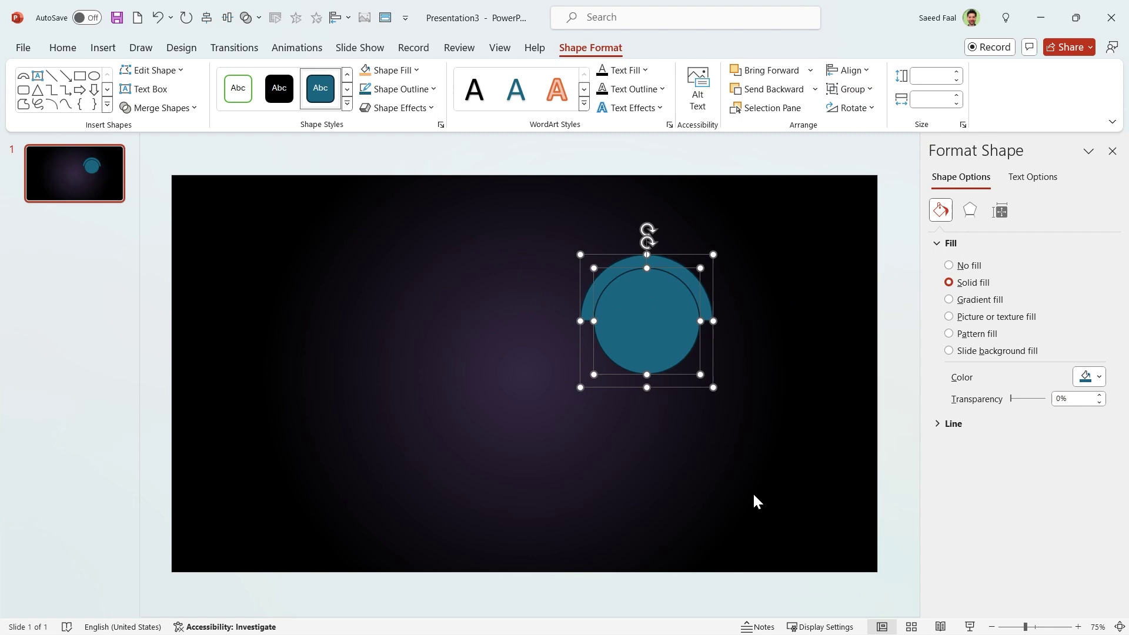
Step: Give both shapes 31% transparency and a lighter blue fill
drag(1013, 398, 1024, 398)
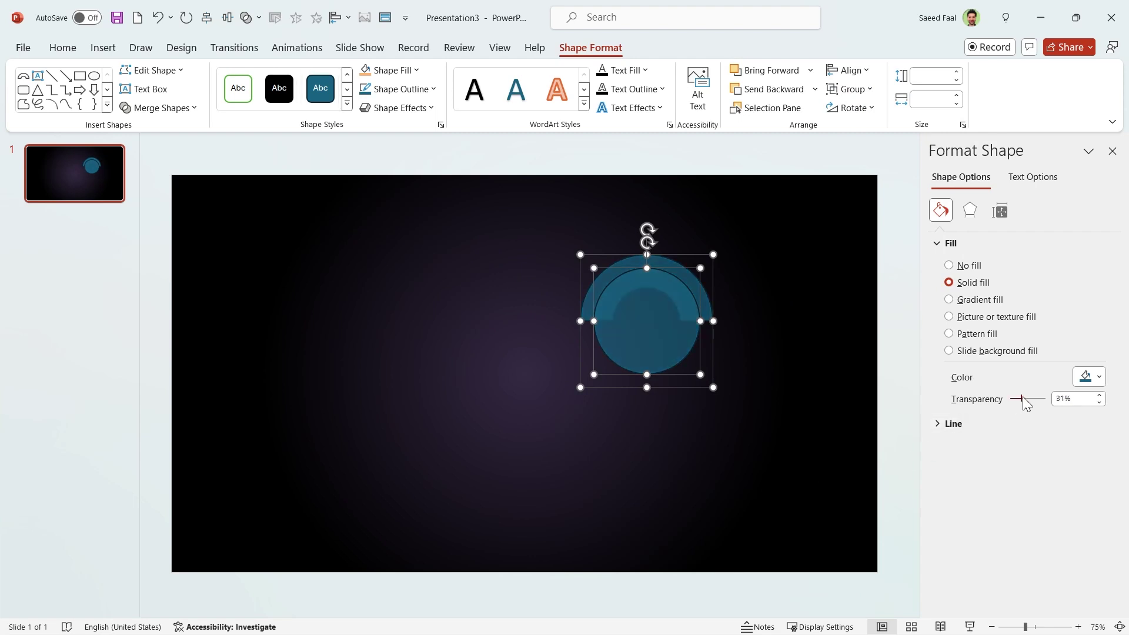
click(1090, 377)
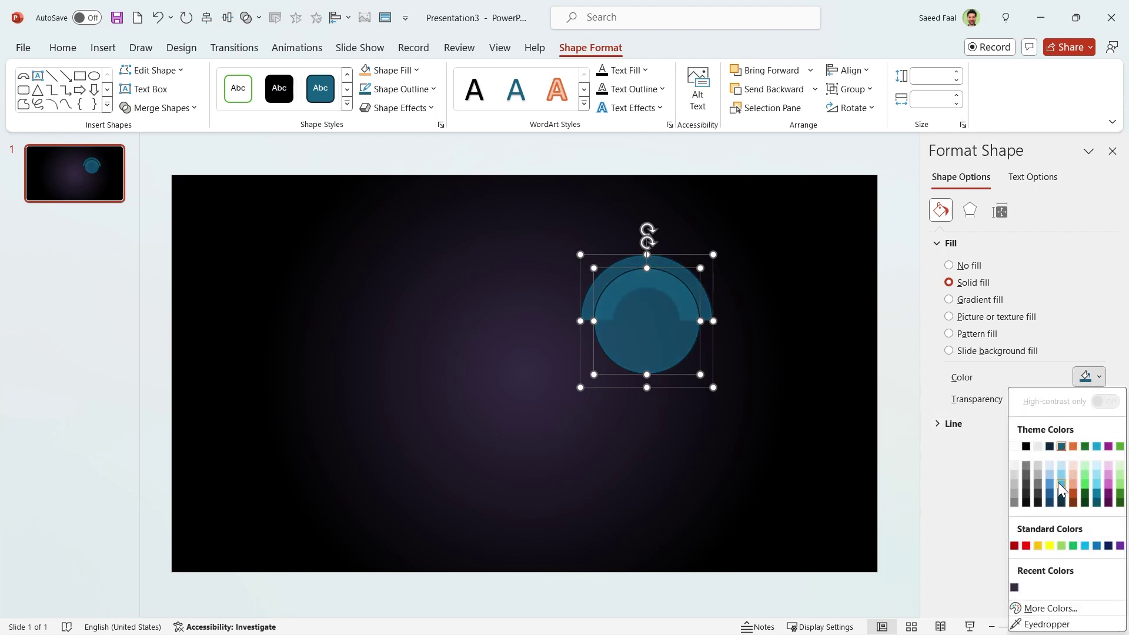
click(1061, 484)
Step: Subtract the inner circle from the block arc to leave a half-ring arc
click(802, 509)
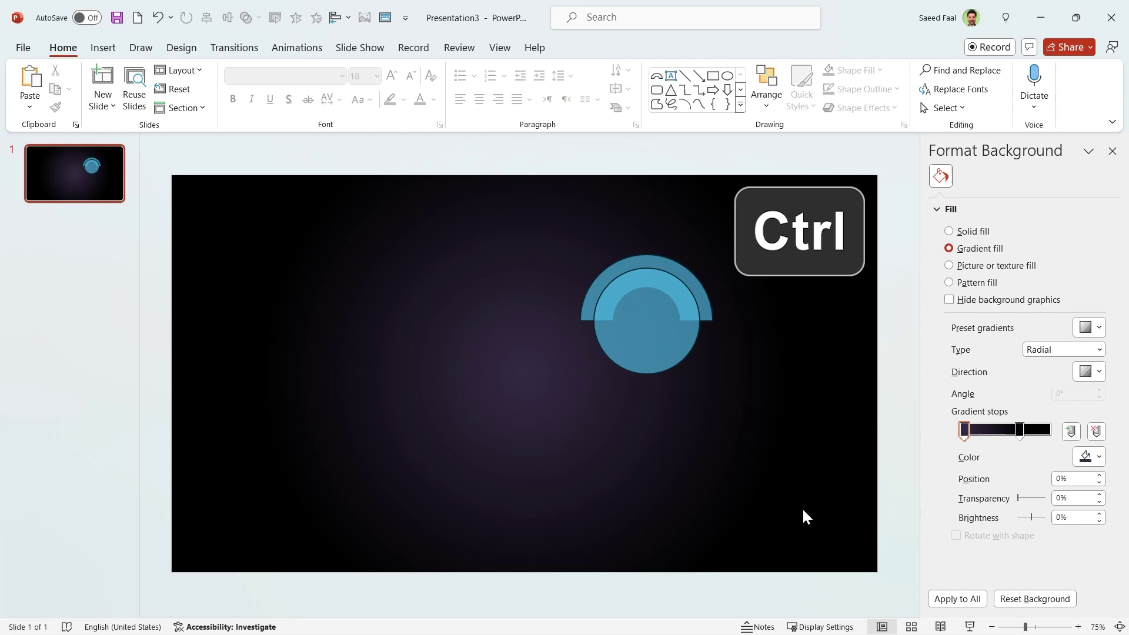
ctrl+click(701, 289)
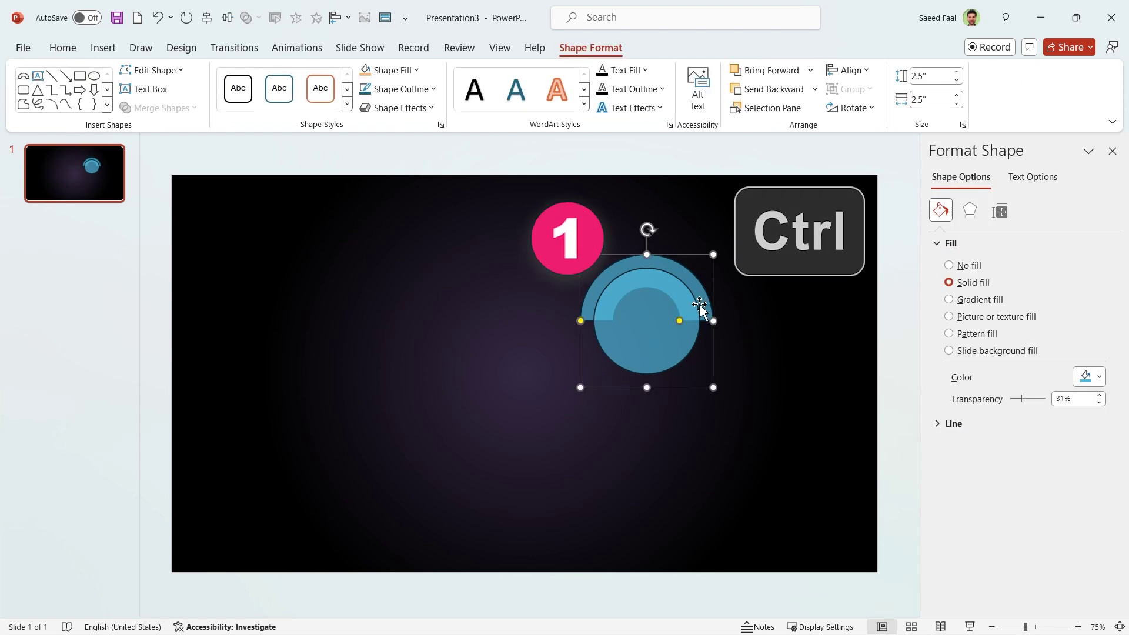
ctrl+click(649, 340)
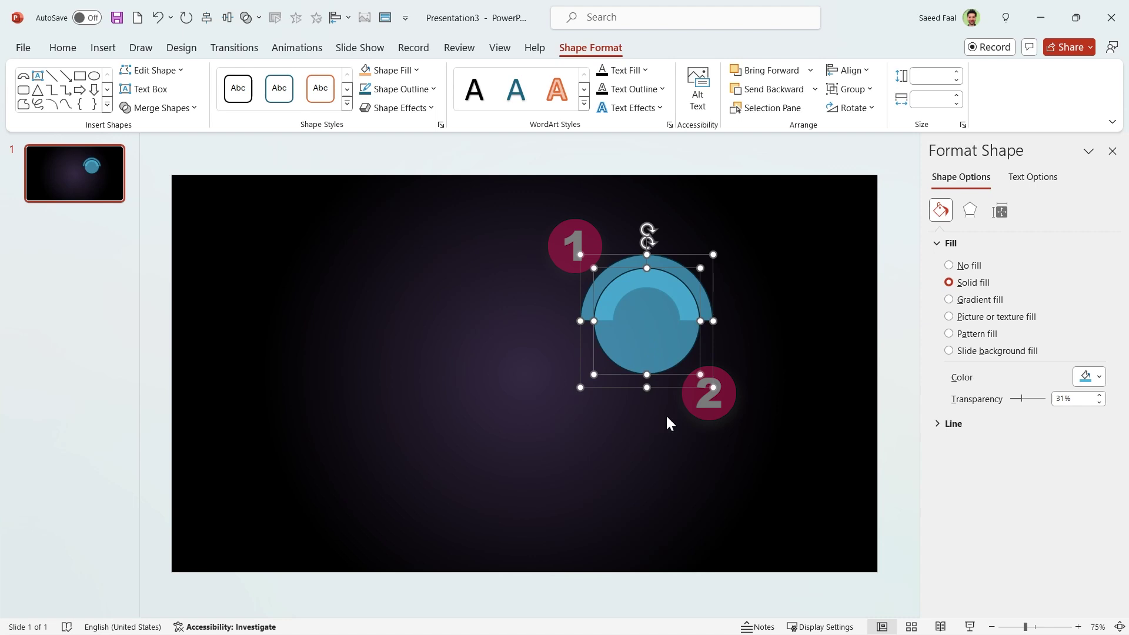
click(183, 111)
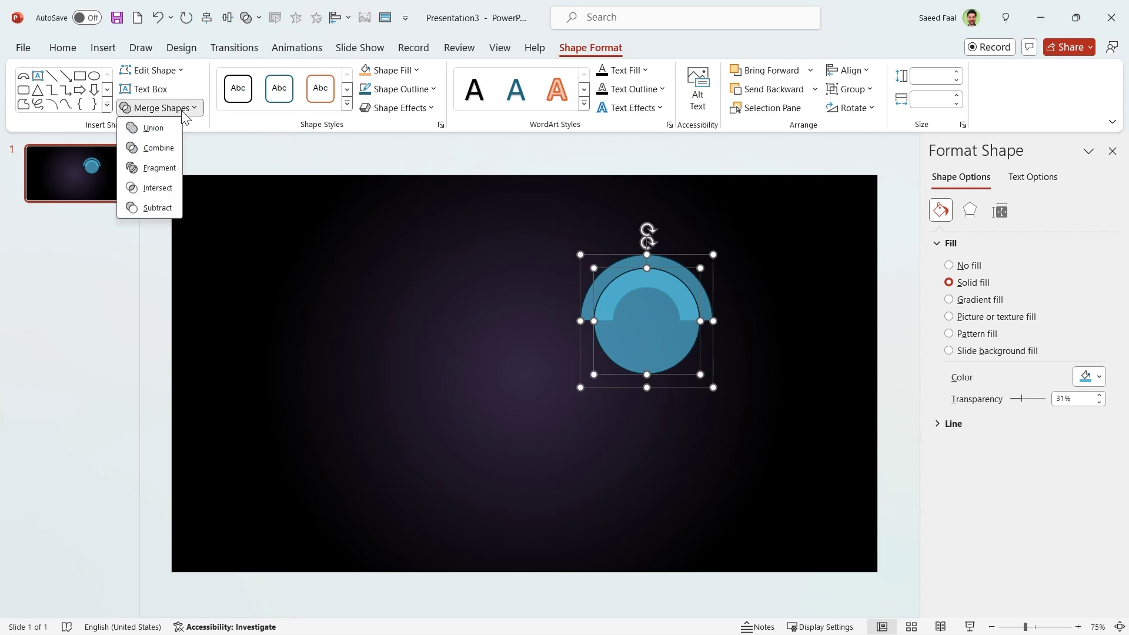
click(164, 207)
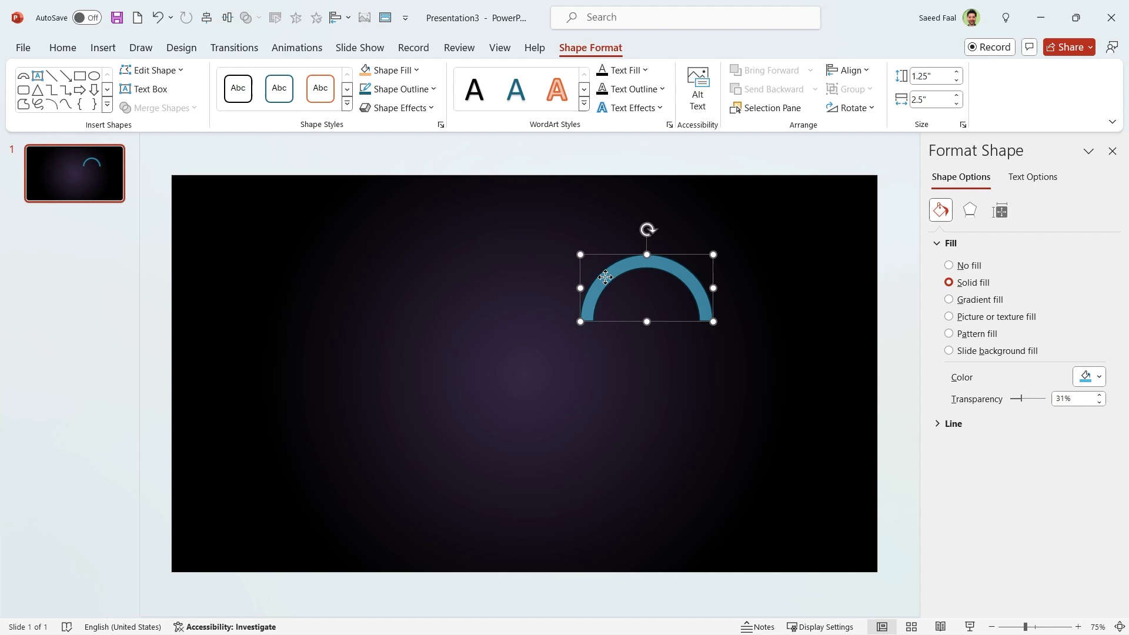
Step: Move the arc to the lower left, set fill transparency to 0% and remove its outline
drag(606, 277, 254, 396)
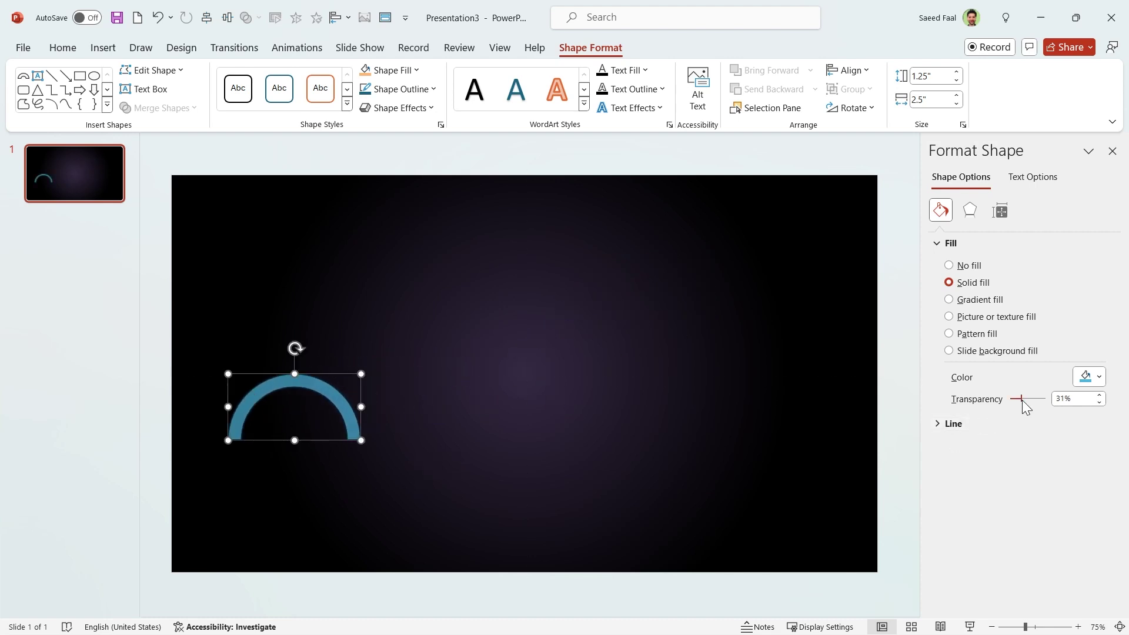
drag(1022, 400, 993, 403)
click(936, 424)
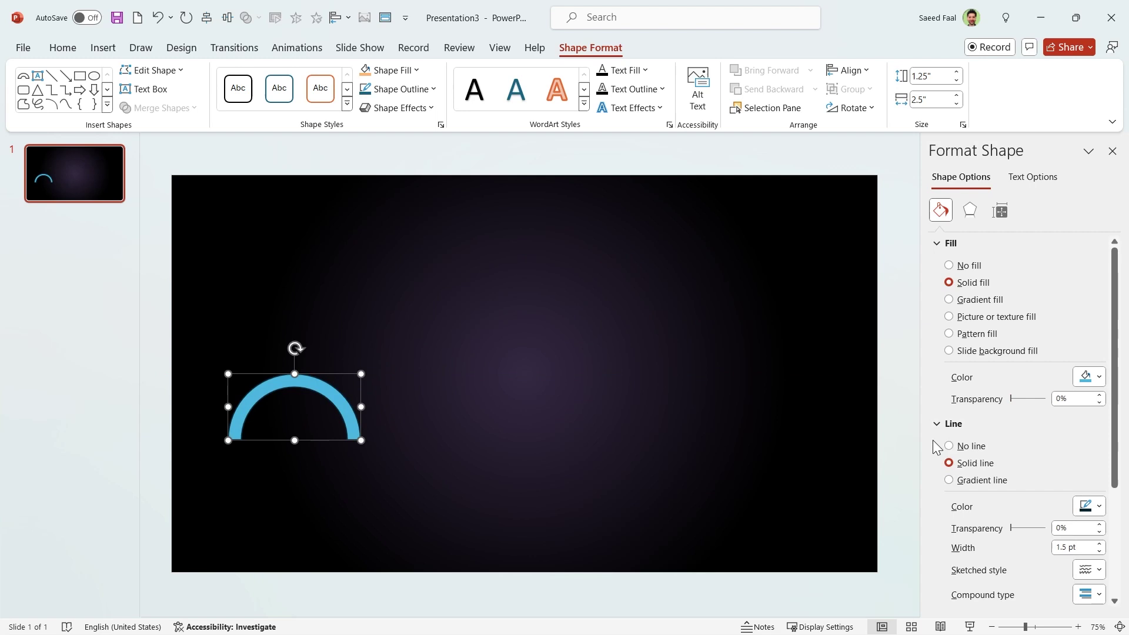
click(949, 446)
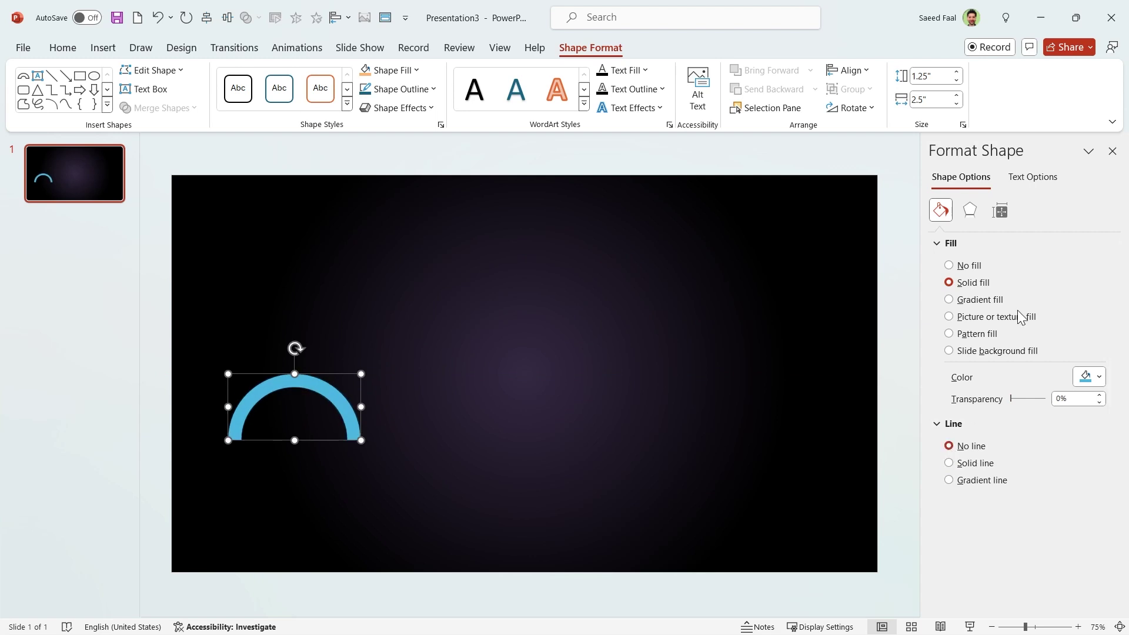
click(1110, 155)
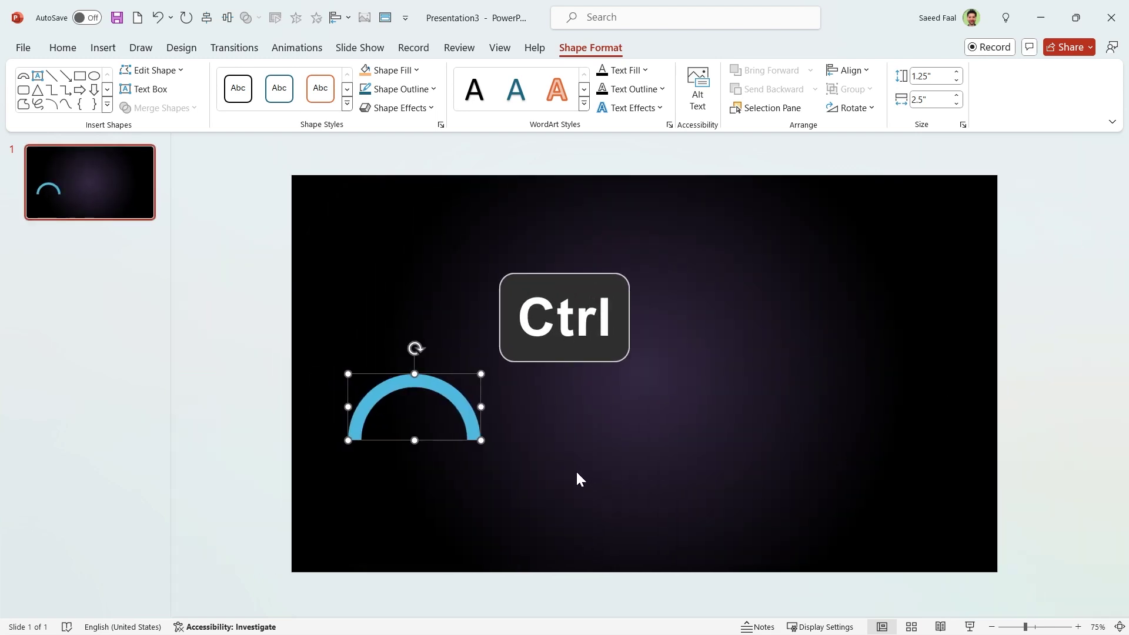
Step: Duplicate the arc, flip the copy vertically and place it under the first arc's right end
drag(429, 387, 577, 386)
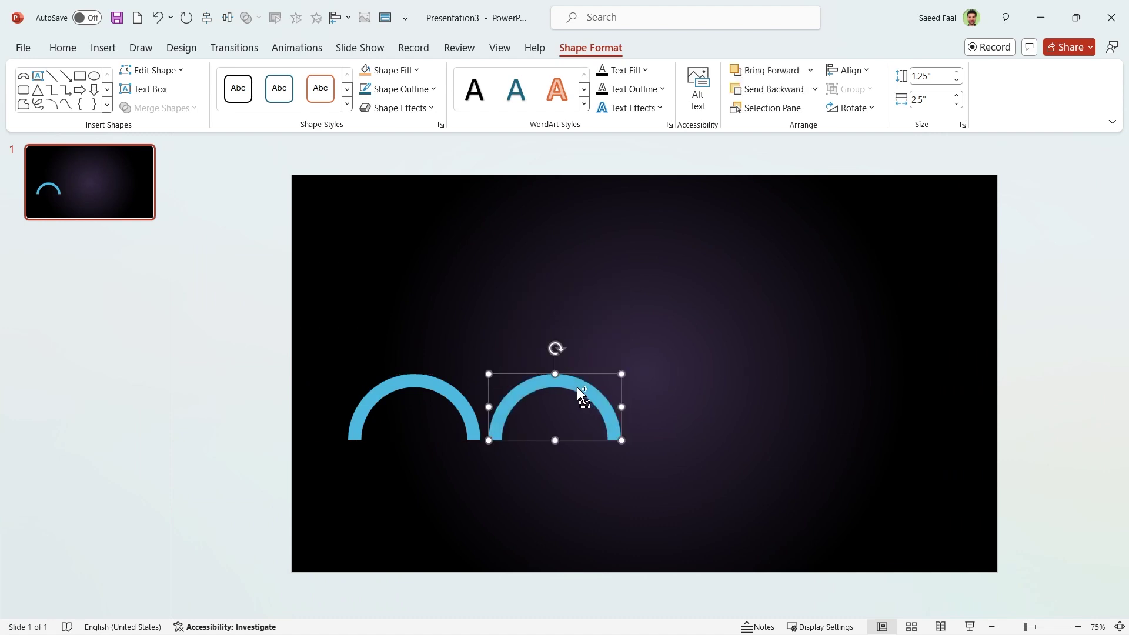
click(852, 108)
click(865, 174)
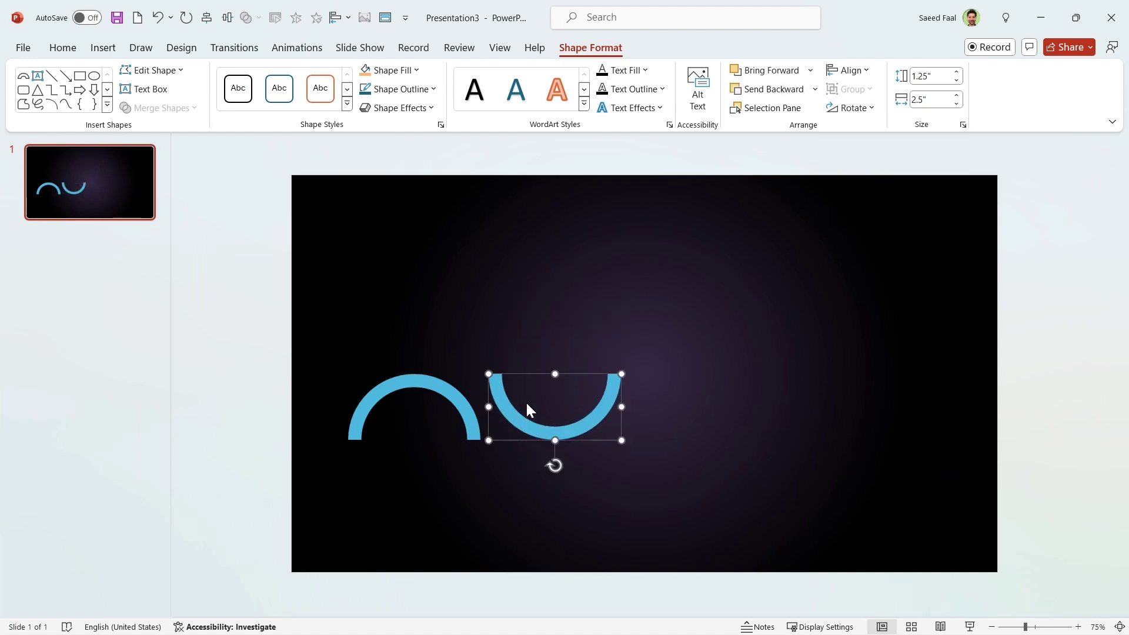
drag(528, 410, 496, 488)
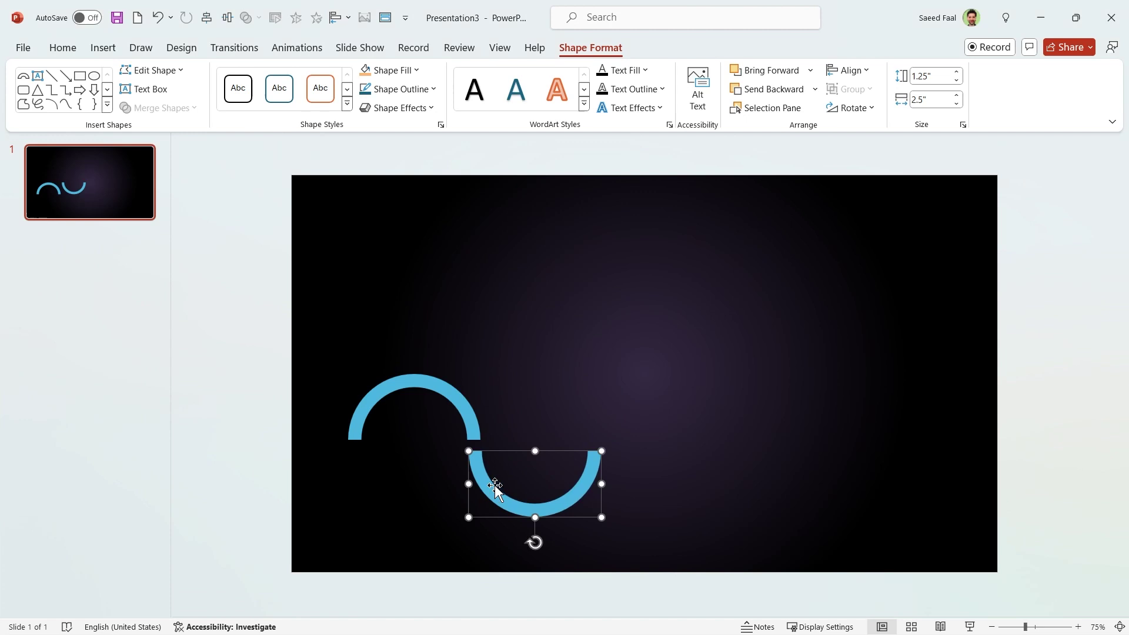
click(790, 490)
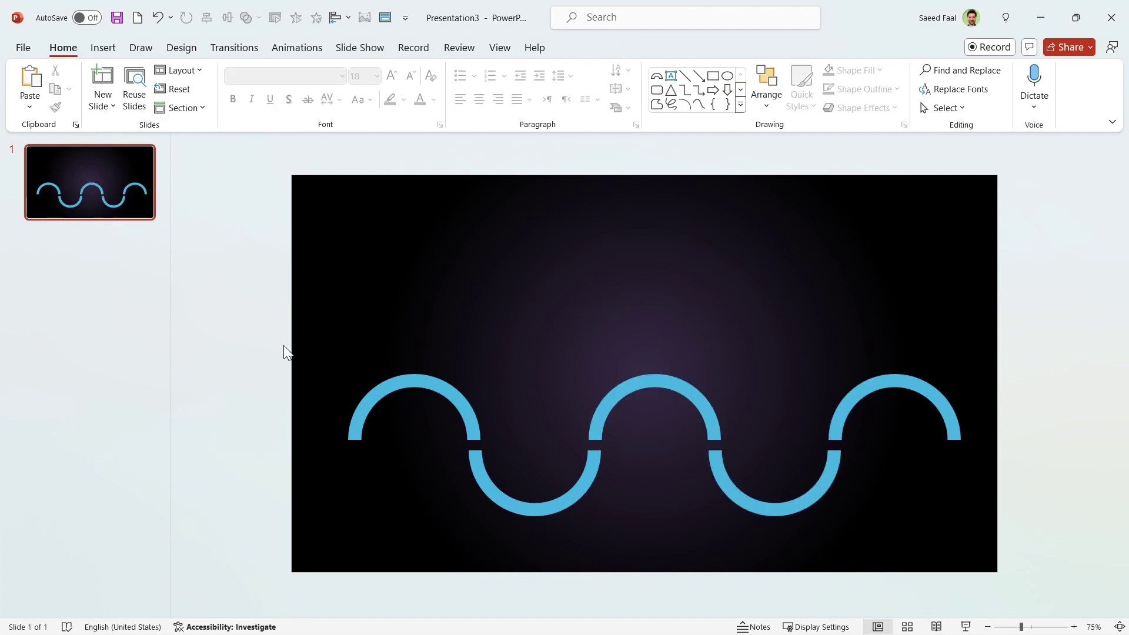
Step: Select all five arcs and Union them into one wave shape
drag(279, 336, 1032, 578)
click(590, 47)
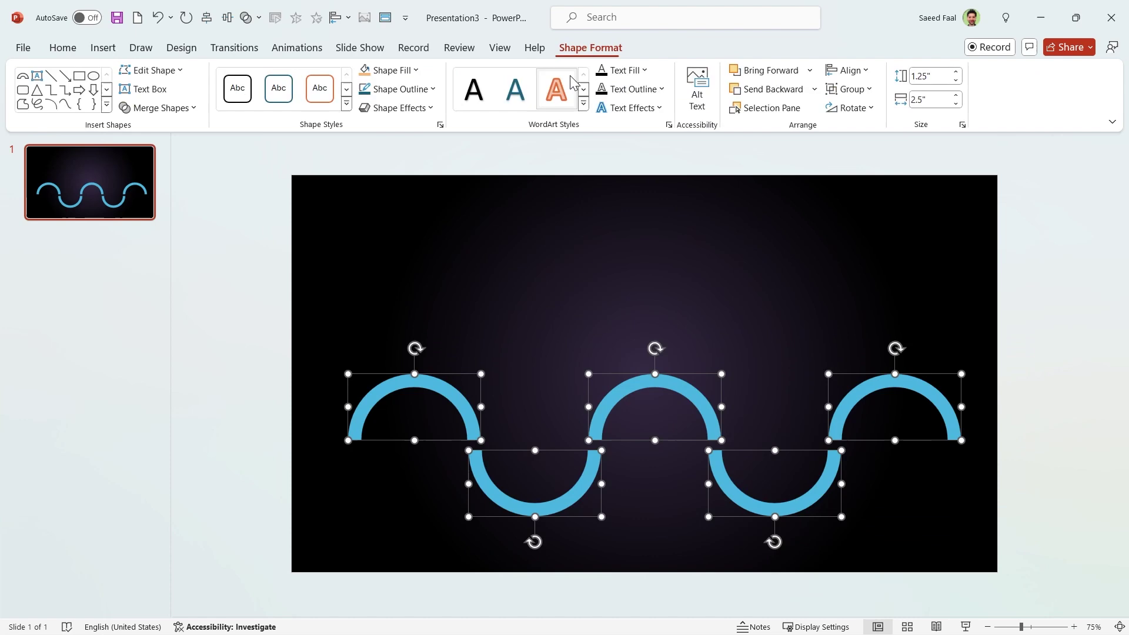
click(157, 107)
click(152, 124)
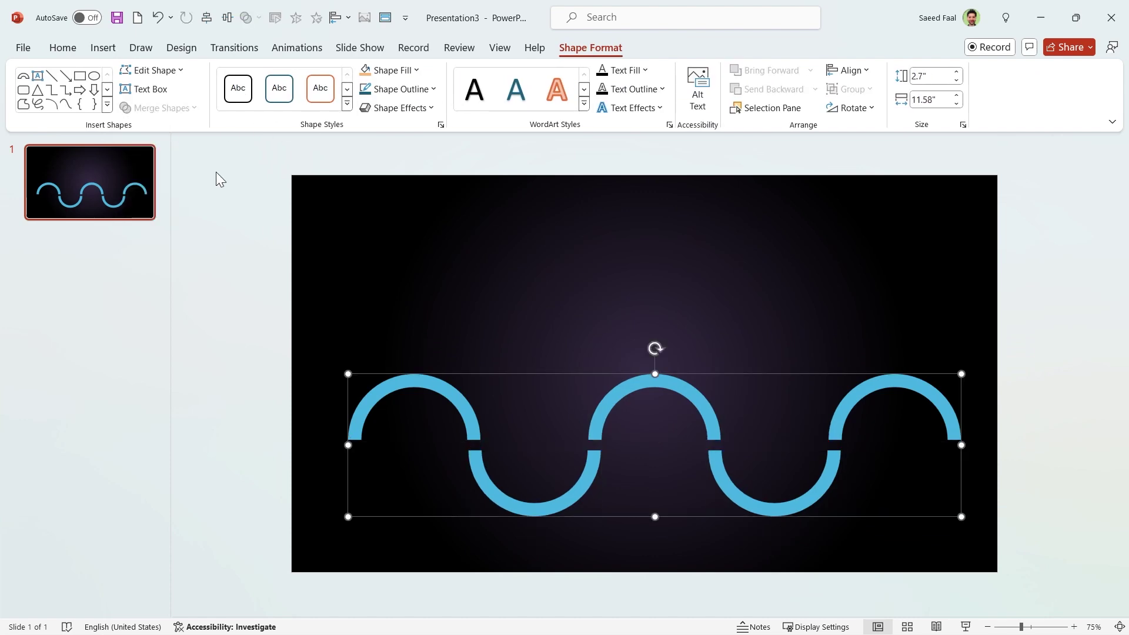
Step: Give the wave a gradient fill with a white first stop
right_click(496, 488)
click(553, 463)
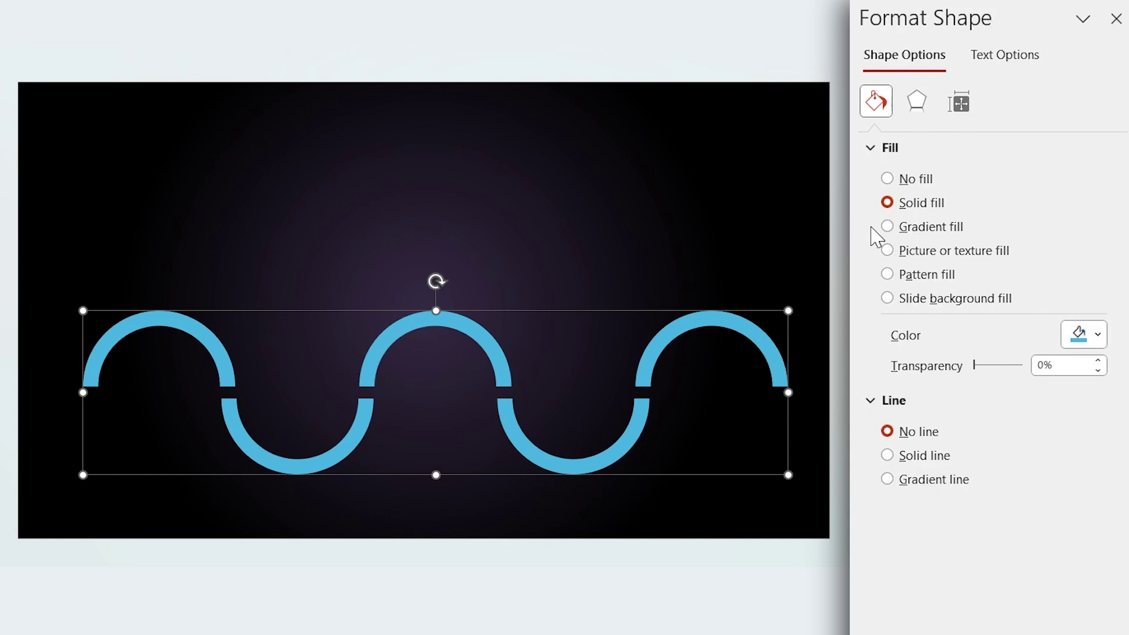
click(887, 226)
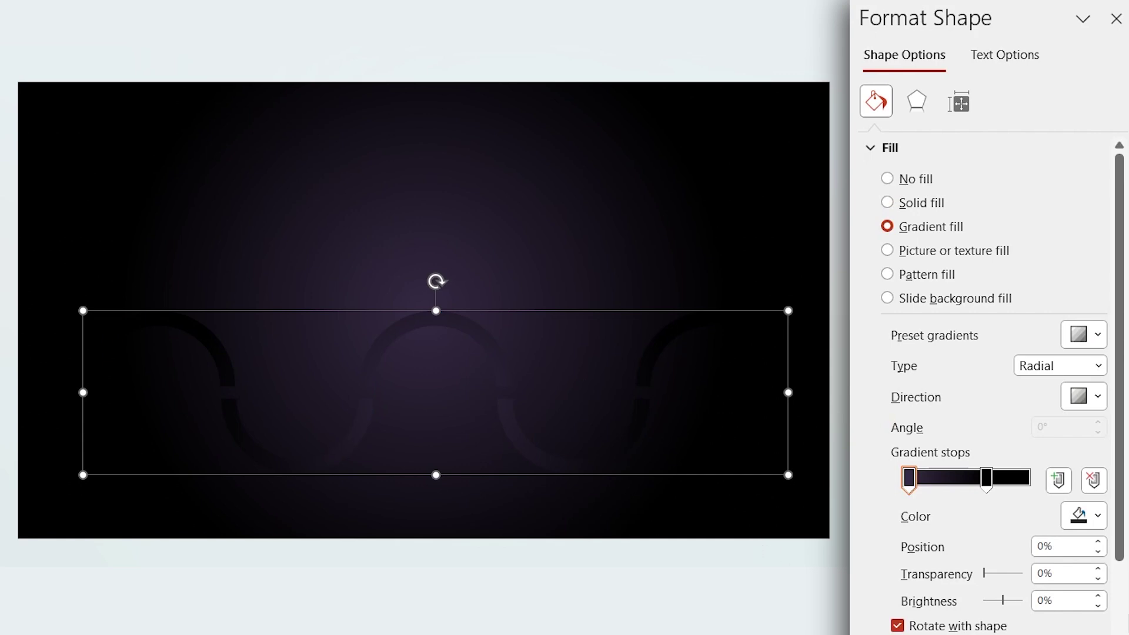
click(1098, 517)
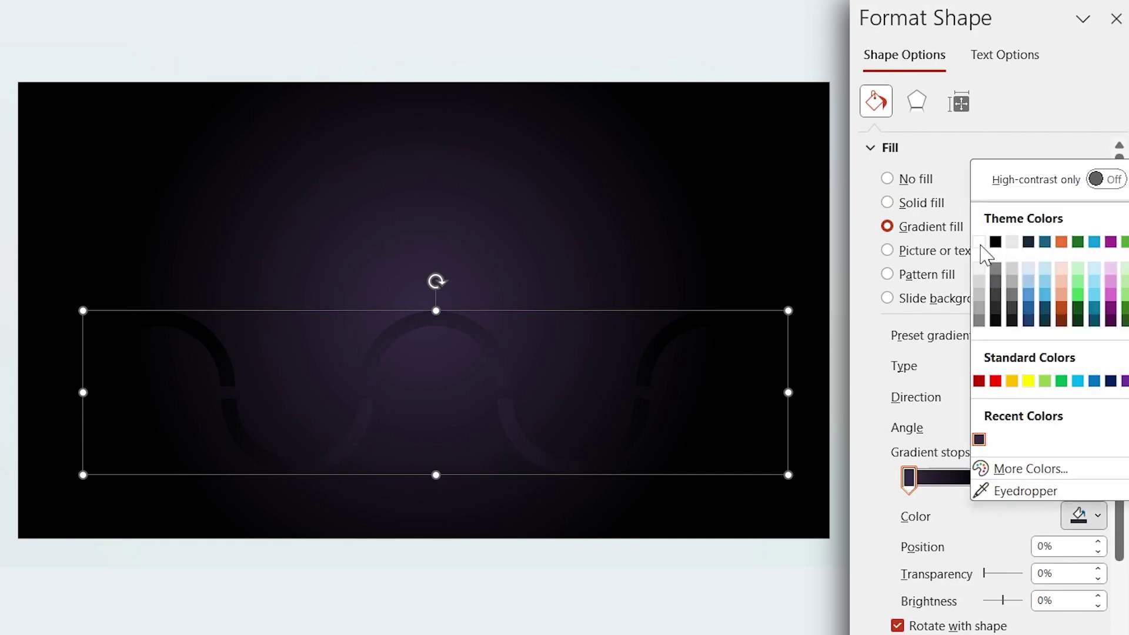
click(979, 243)
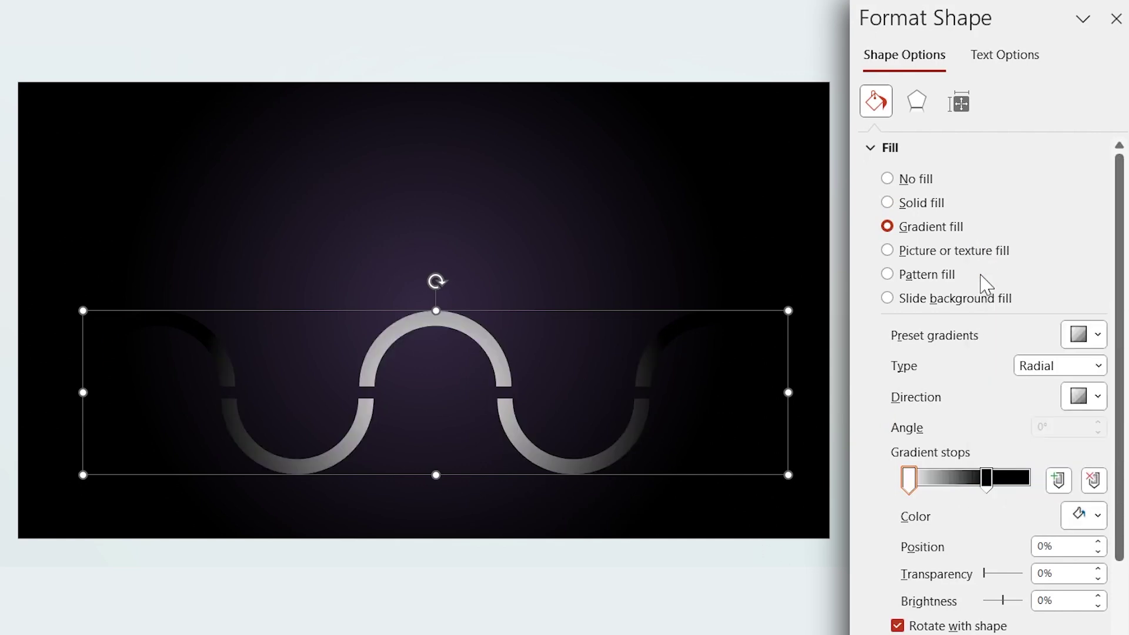
Step: Set the second gradient stop to orange #FE8105 at position 99%
click(987, 477)
click(1097, 516)
click(976, 468)
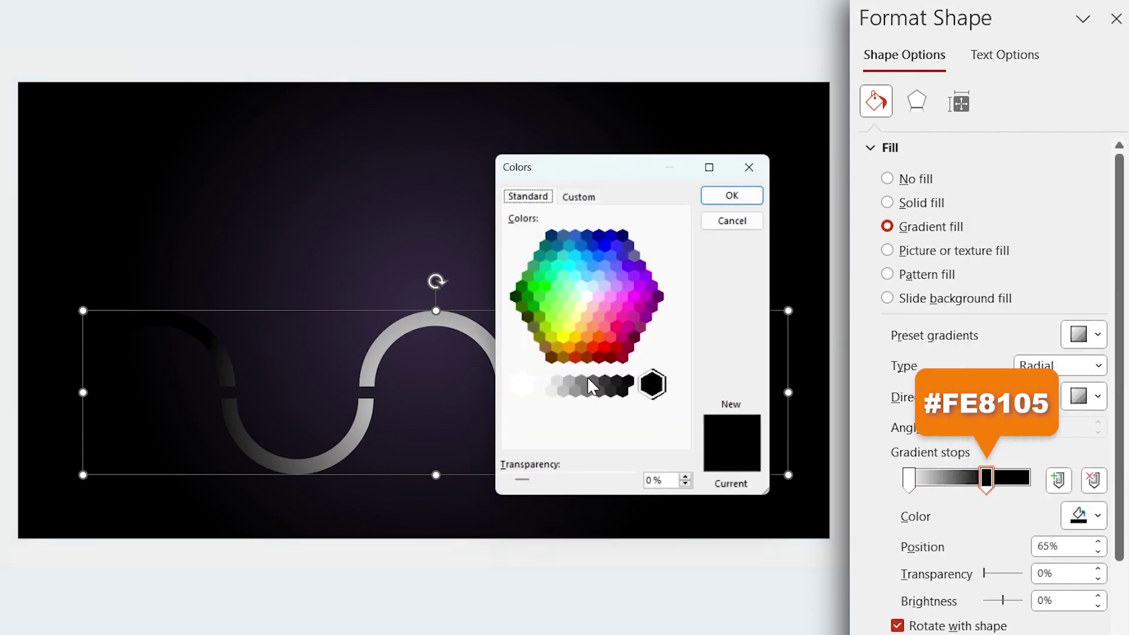
click(579, 197)
double_click(596, 436)
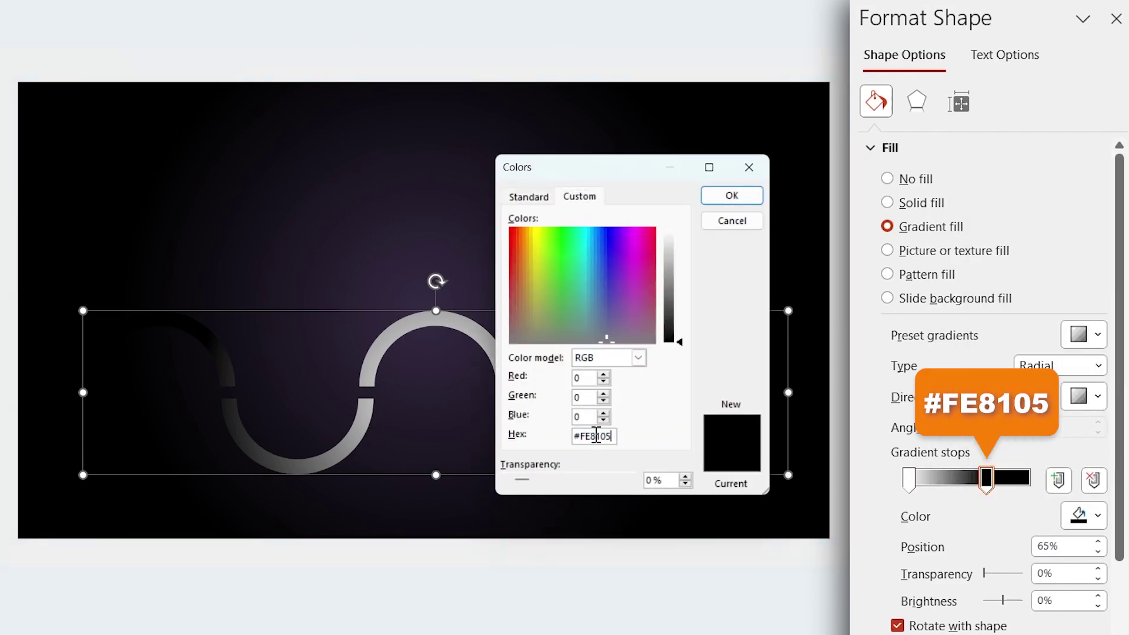
click(732, 195)
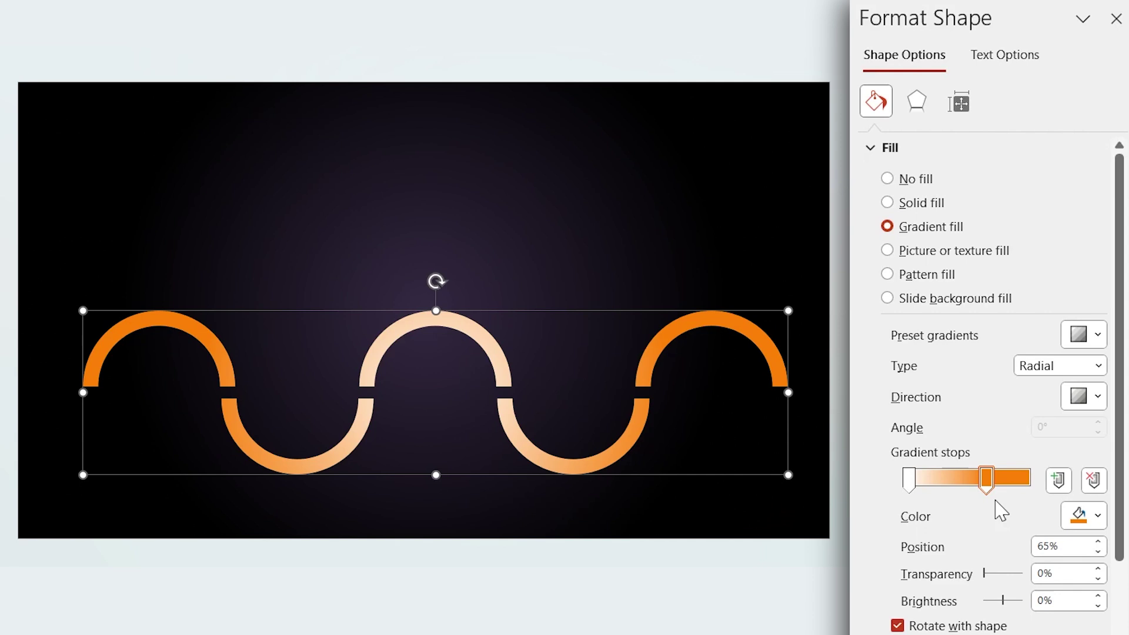
drag(1080, 545, 953, 550)
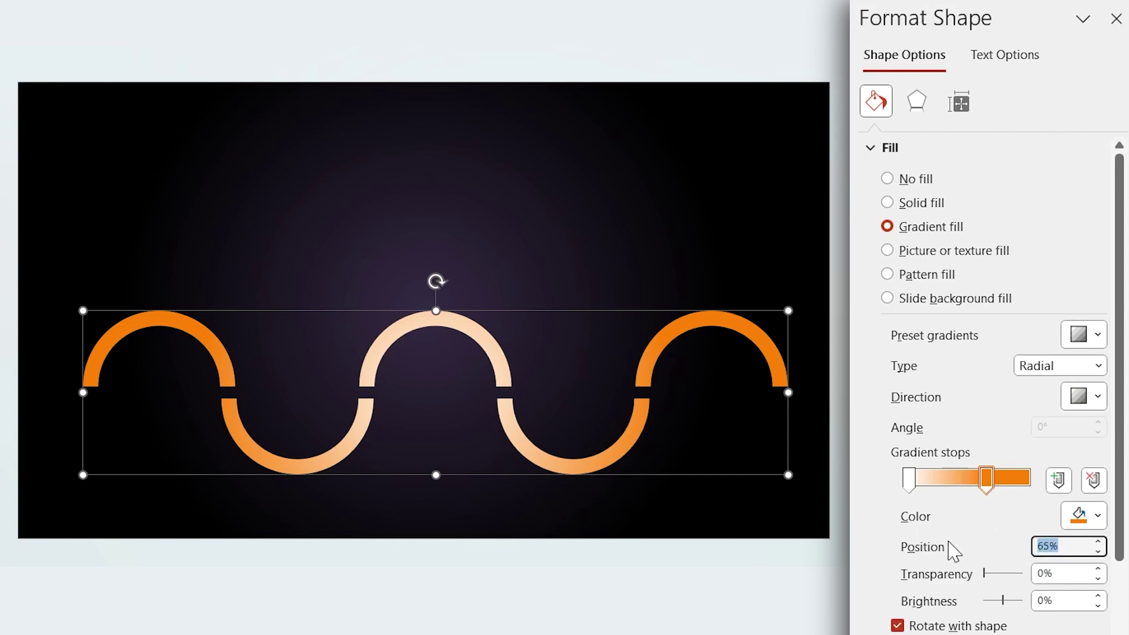
text(99)
key(Return)
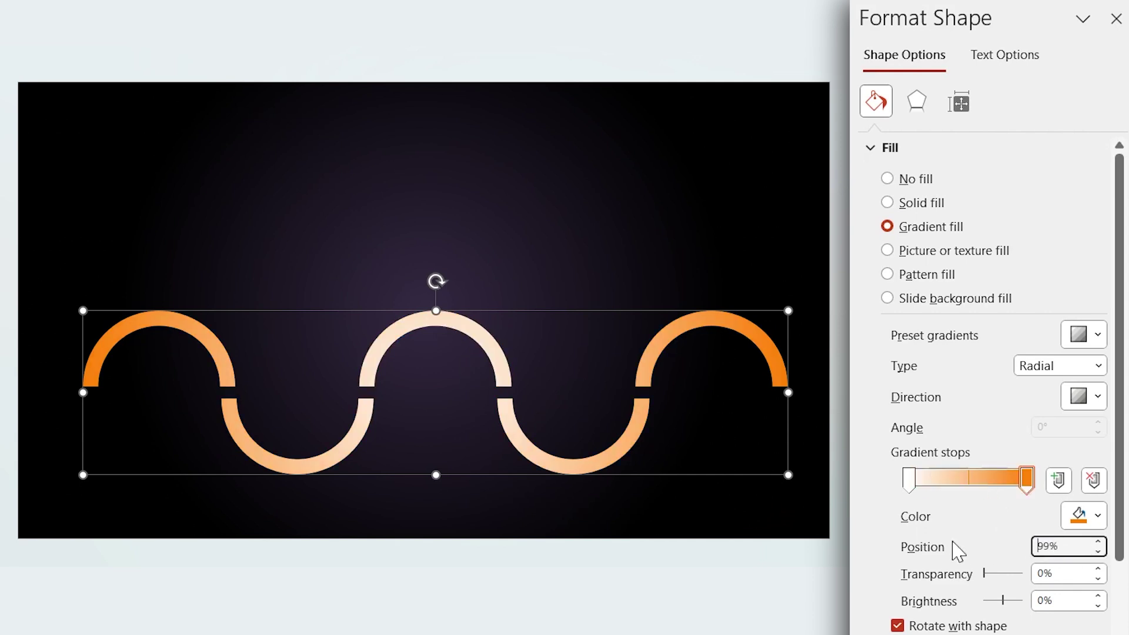
Step: Duplicate the wave upward and flip the copy vertically
click(1117, 19)
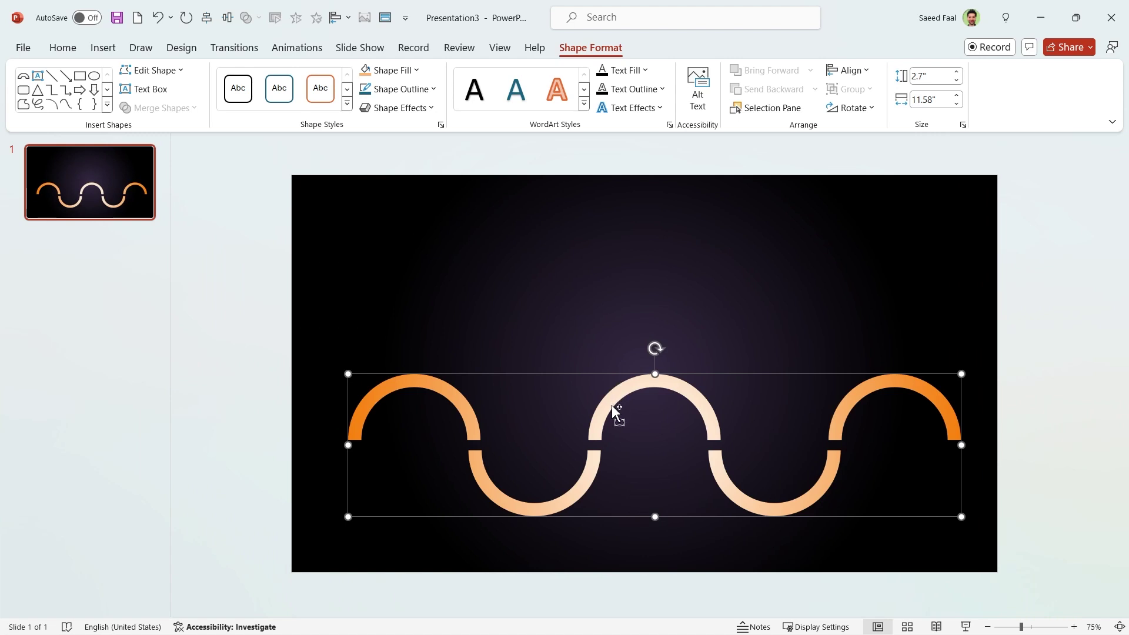
drag(612, 406, 621, 252)
click(851, 108)
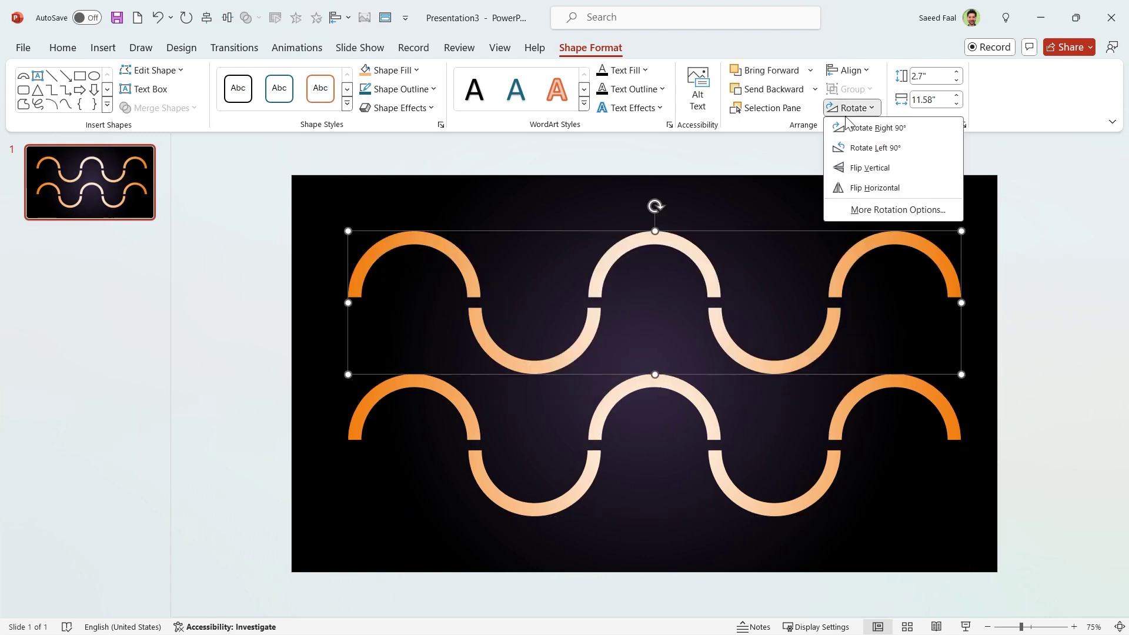
click(853, 173)
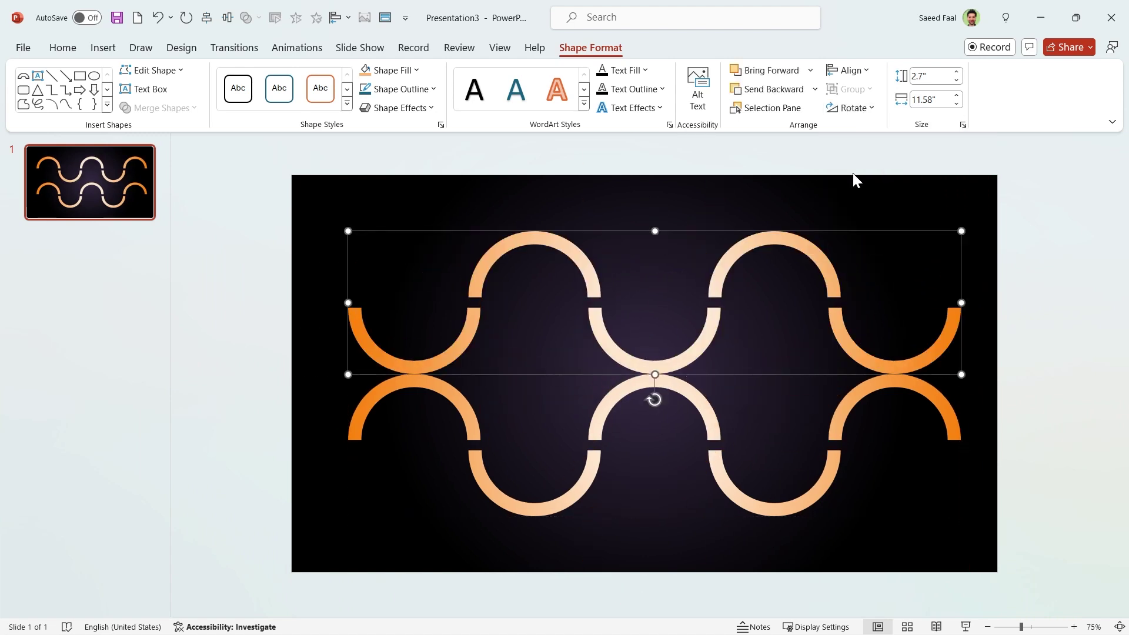
Step: Align both waves so they interlock into five rings, then nudge the chain into place
shift+click(582, 485)
click(853, 72)
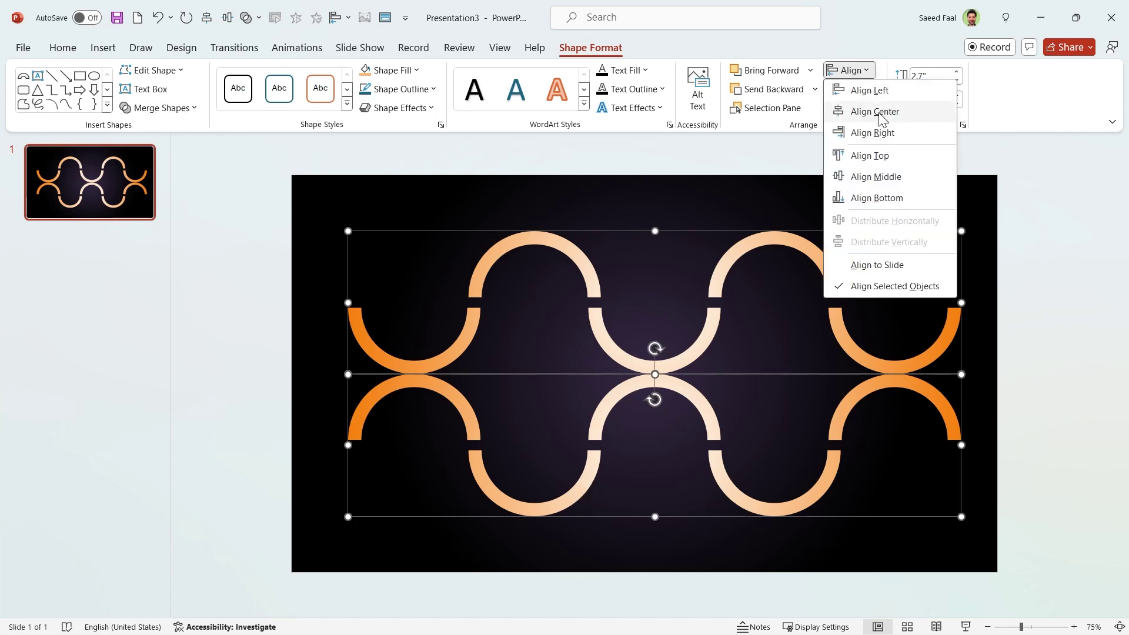
click(876, 176)
click(849, 70)
drag(457, 424, 447, 444)
click(485, 528)
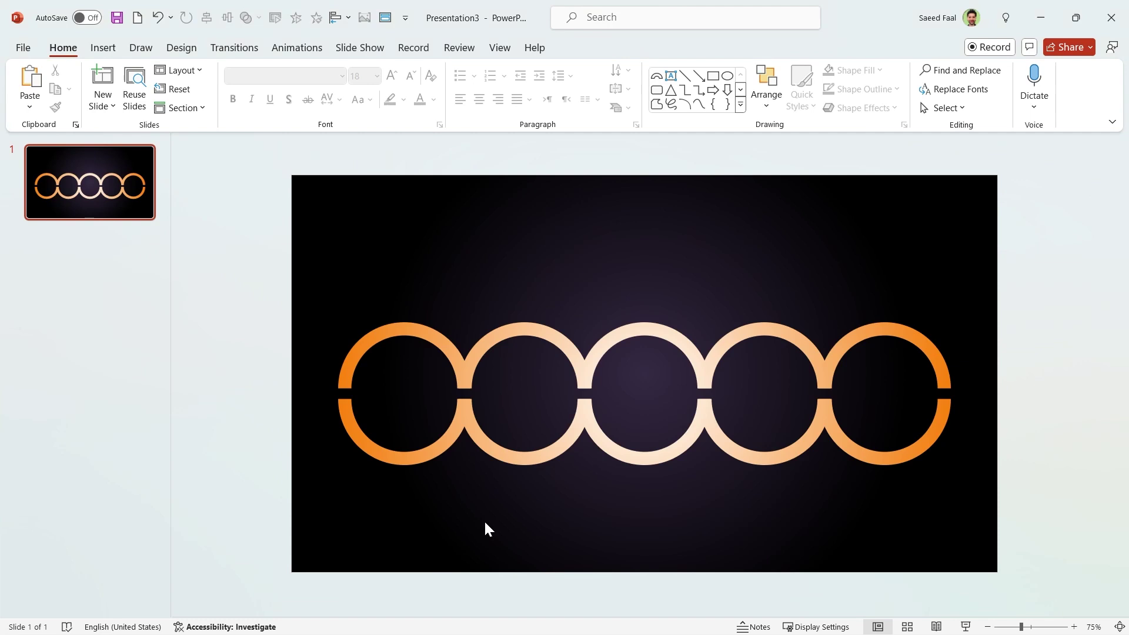
Step: Add title and subtitle text boxes above the rings and group them with Ctrl+G
click(671, 75)
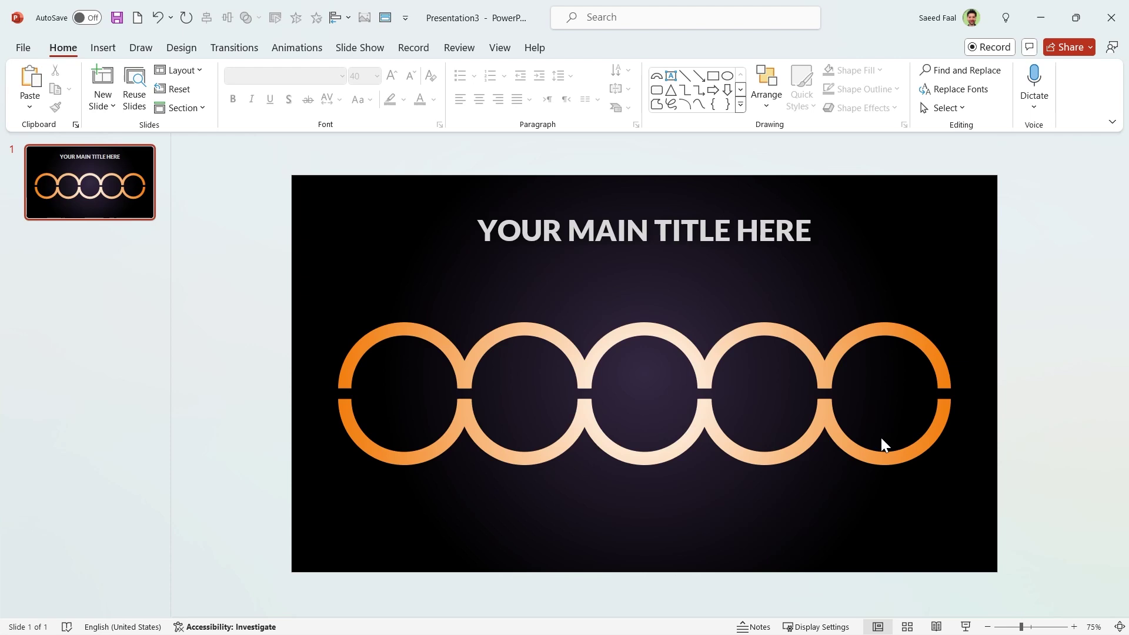
click(671, 76)
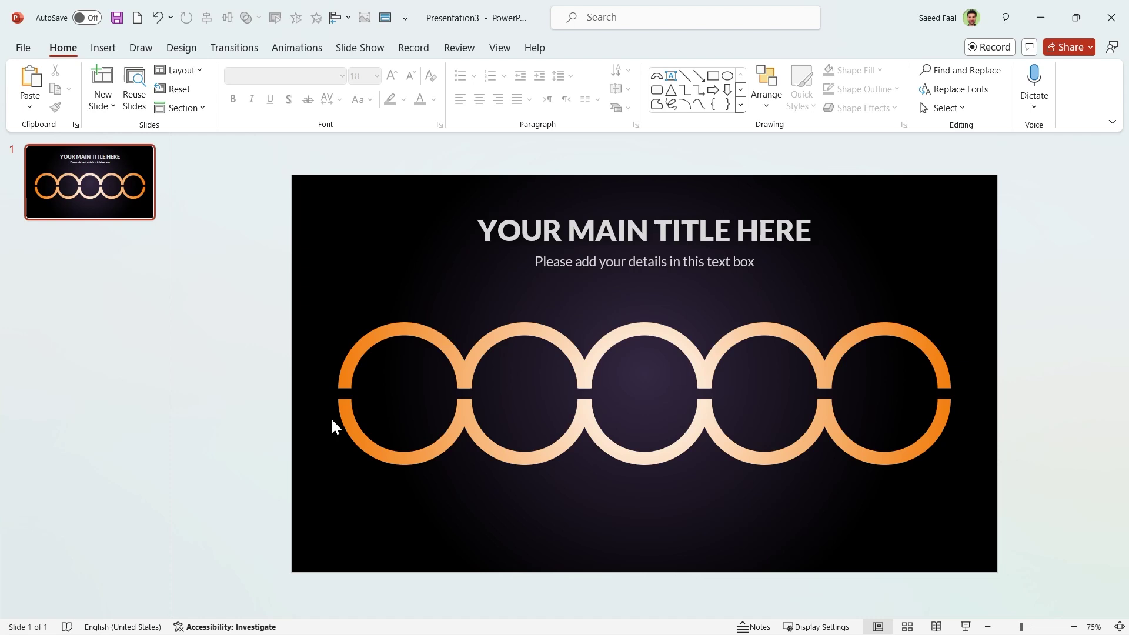
drag(402, 197, 937, 295)
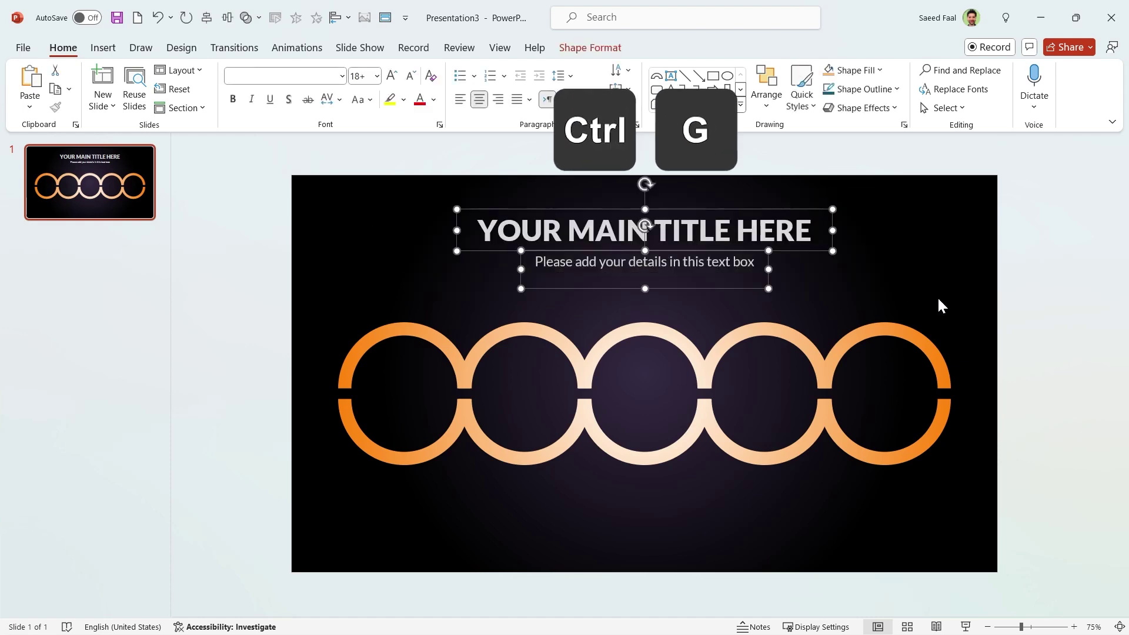
key(ctrl+g)
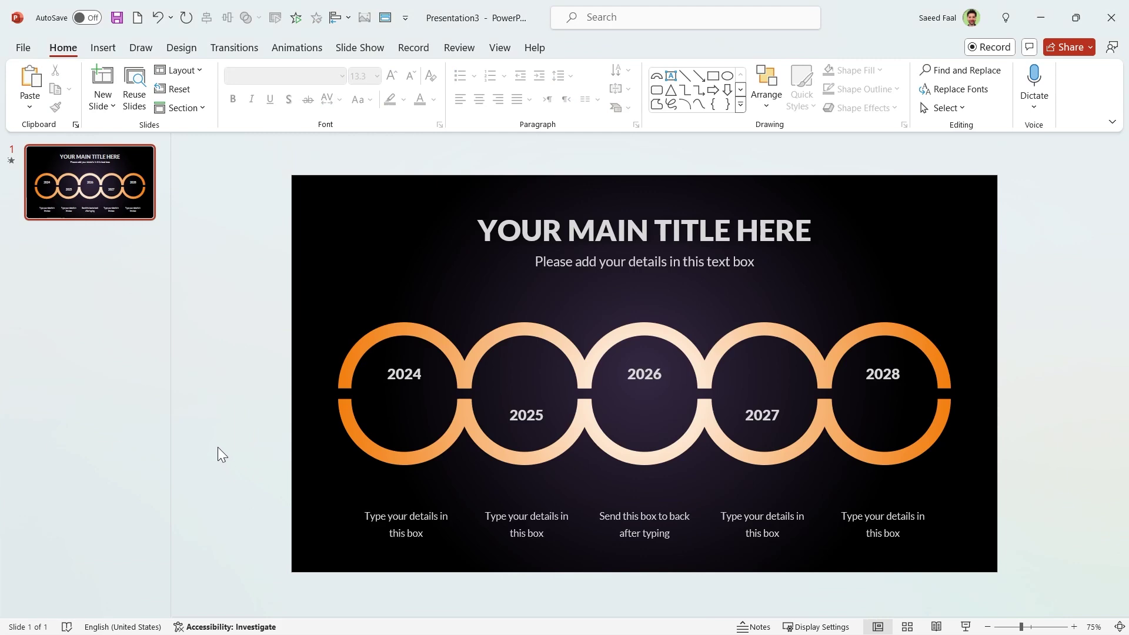
Step: Insert five stock icons, including a contact-card icon, onto the slide
click(103, 49)
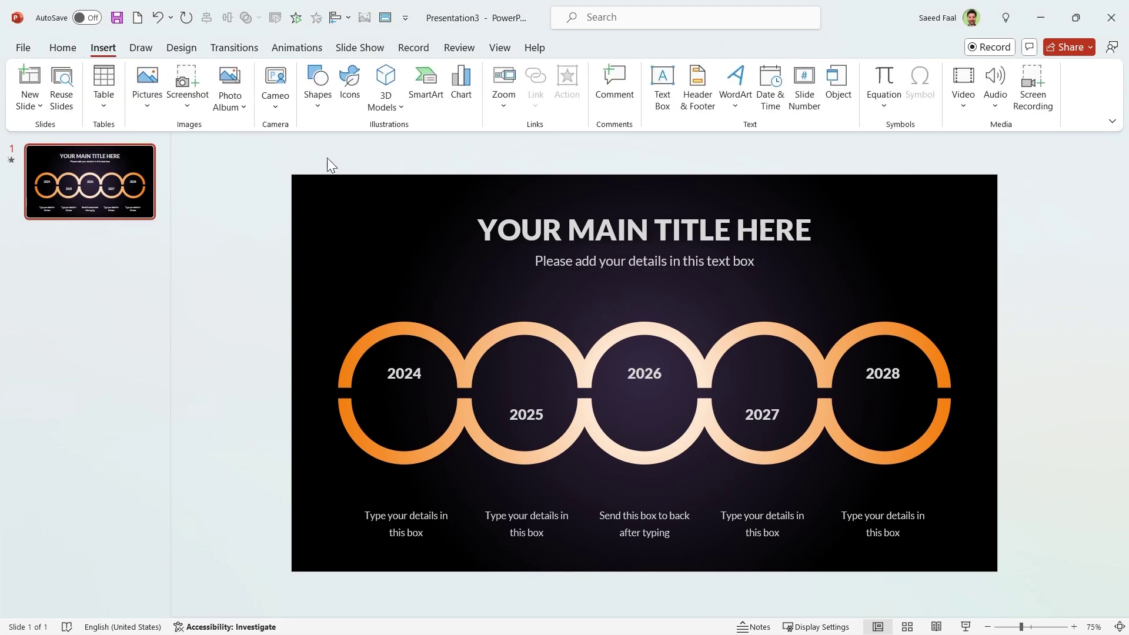
click(354, 84)
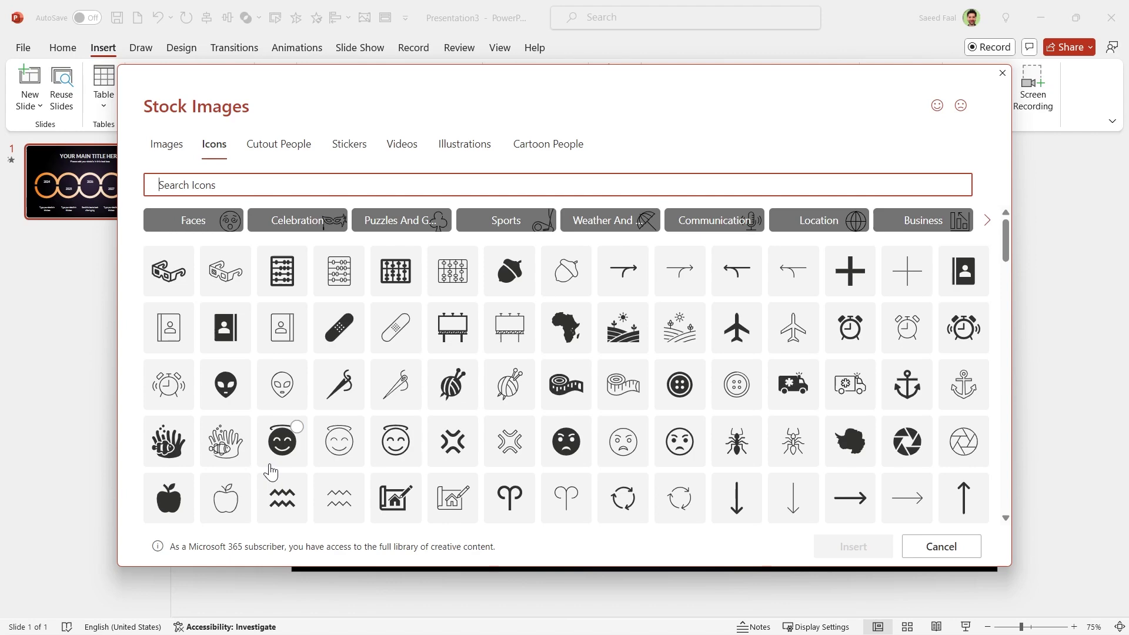
click(226, 329)
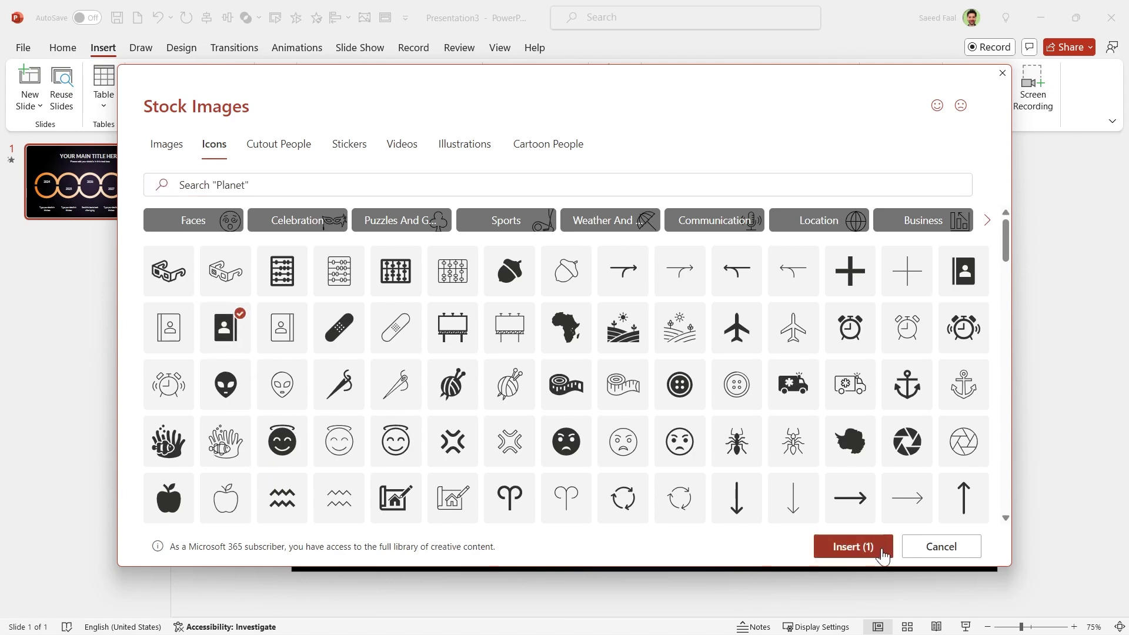
click(853, 547)
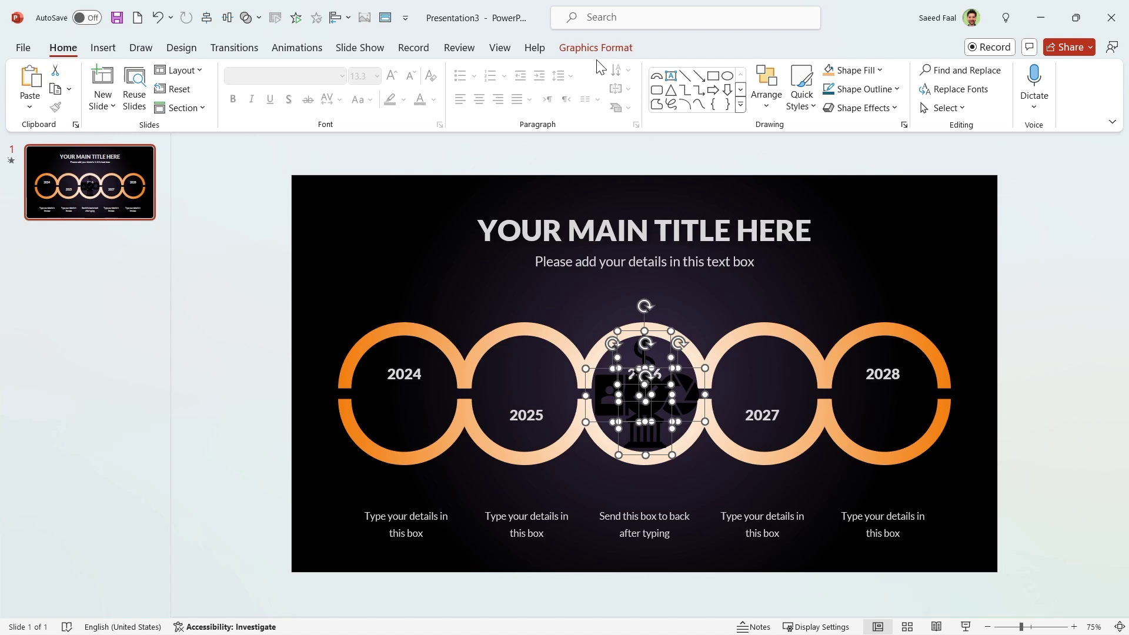
Step: Make the icons white and resize them to 0.7 inch
click(588, 47)
click(450, 70)
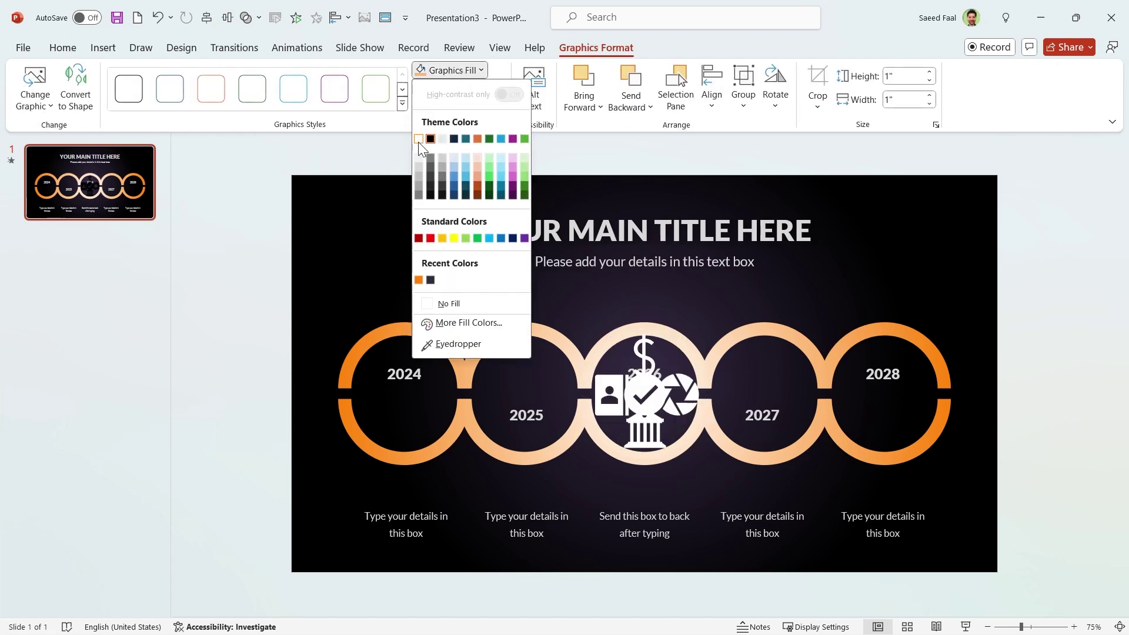
click(418, 139)
click(930, 81)
click(929, 81)
click(930, 81)
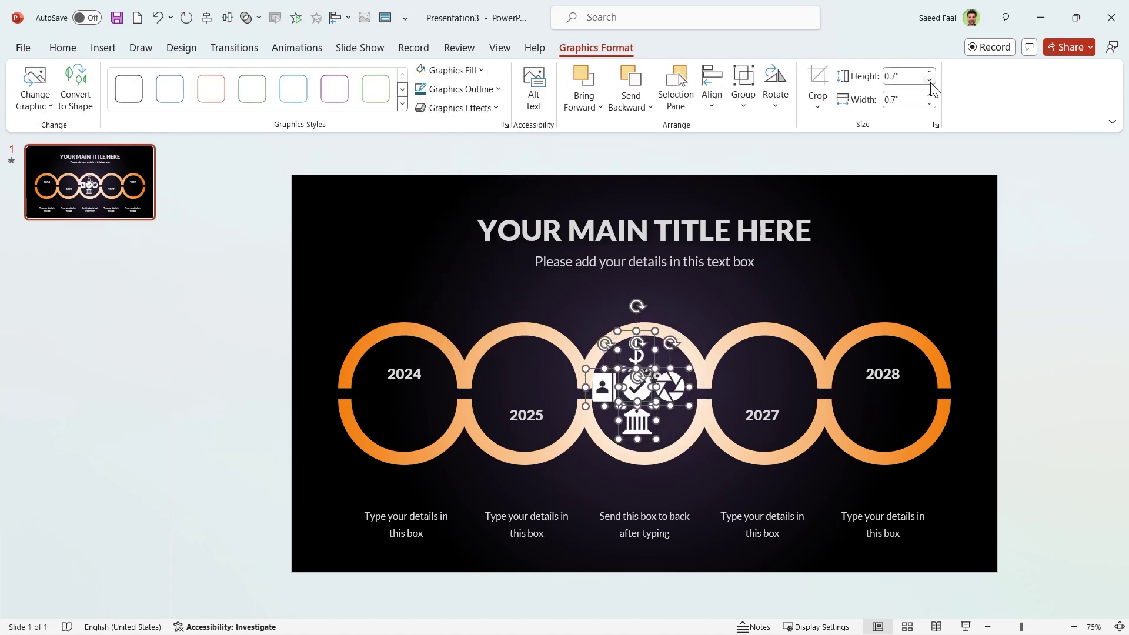
Step: Move the contact-card, dollar and checkmark icons into their circles
click(934, 150)
drag(602, 386, 399, 419)
drag(637, 355, 763, 365)
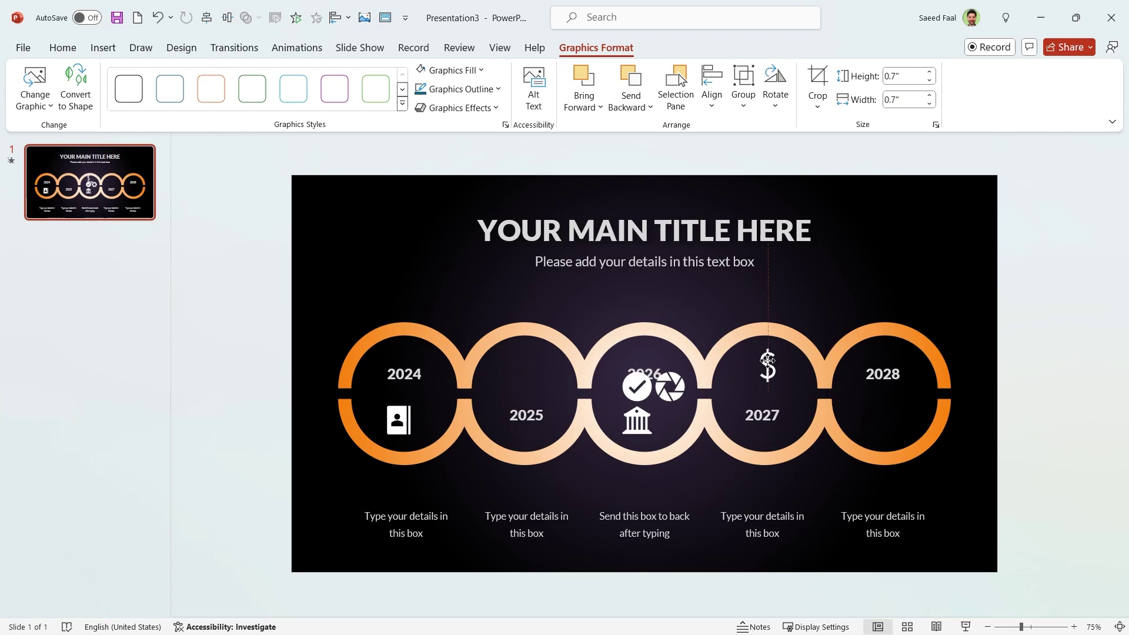
drag(638, 388, 522, 365)
Step: Align Middle the top-row items: 2024, 2026, 2028 years and the aperture and dollar icons
click(252, 492)
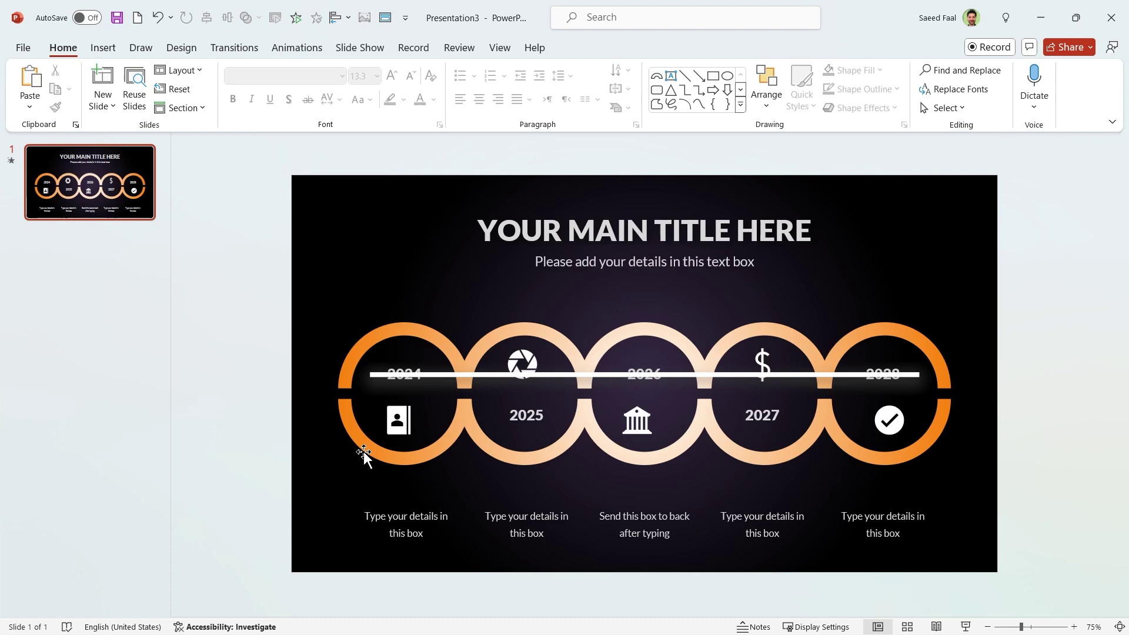
click(522, 365)
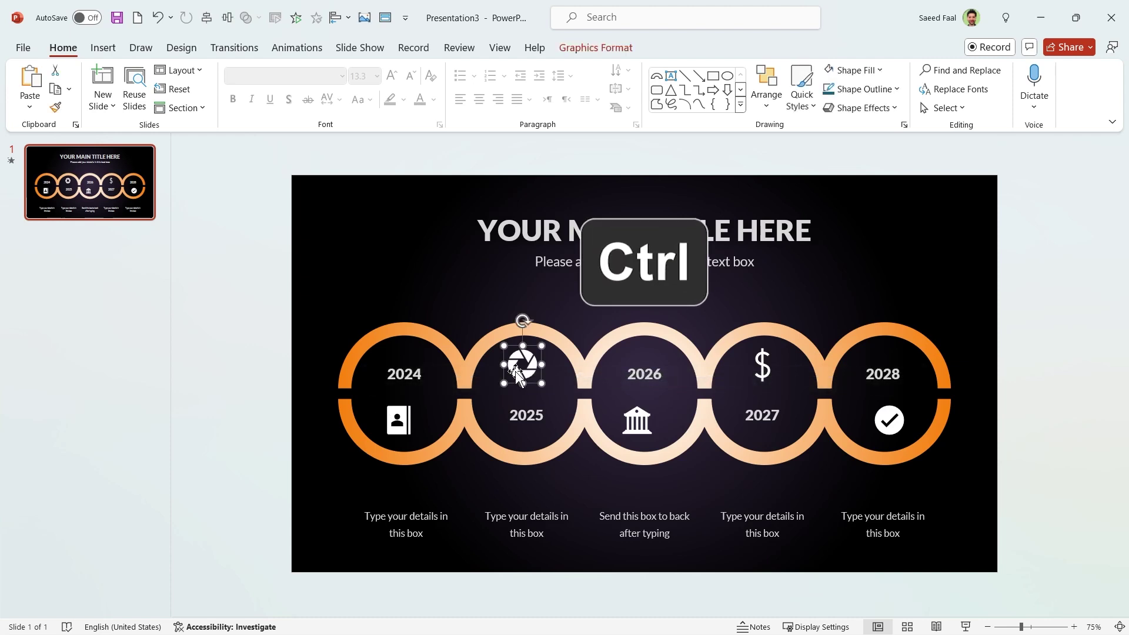
ctrl+click(416, 377)
ctrl+click(643, 374)
ctrl+click(761, 371)
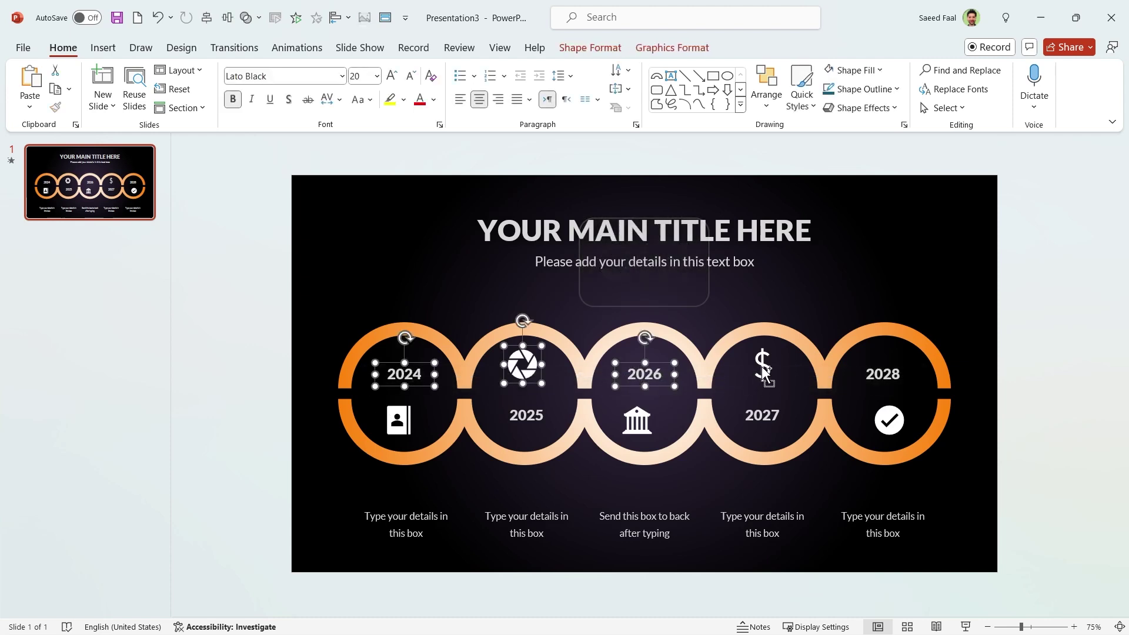
ctrl+click(888, 374)
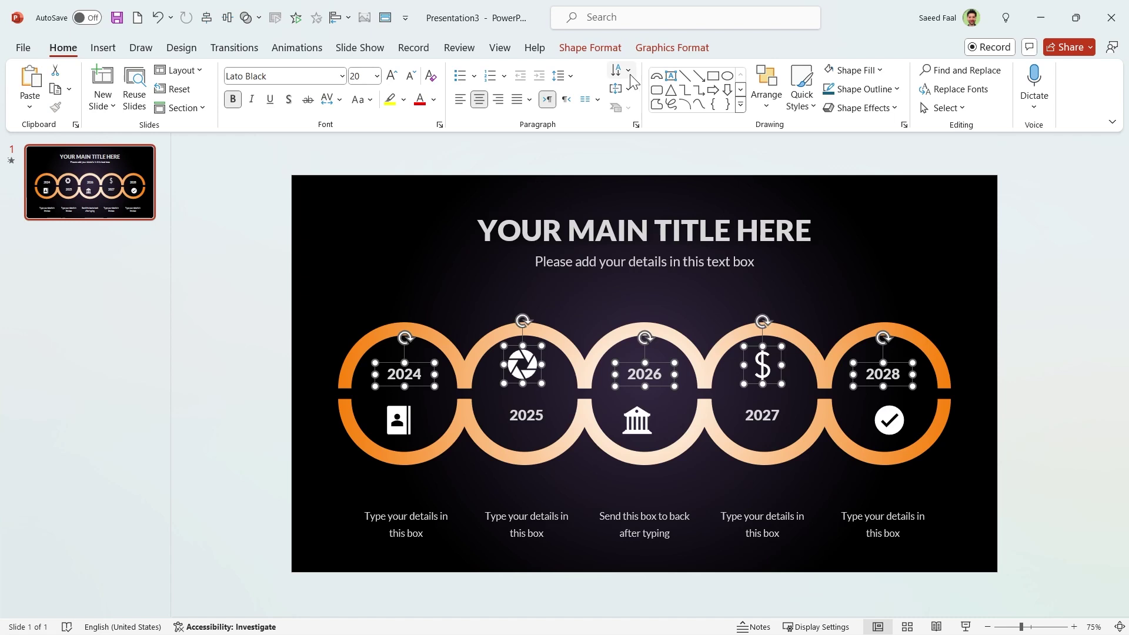
click(589, 47)
click(850, 70)
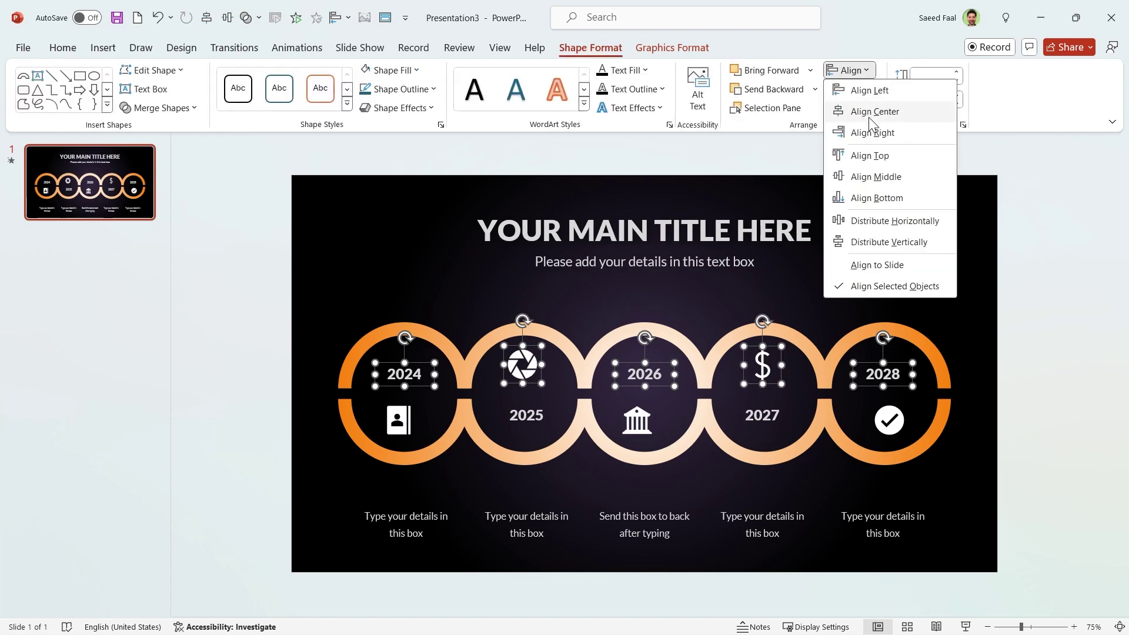
click(876, 176)
Step: Select the bottom-row icons and years, then the five detail text boxes
click(412, 418)
ctrl+click(527, 415)
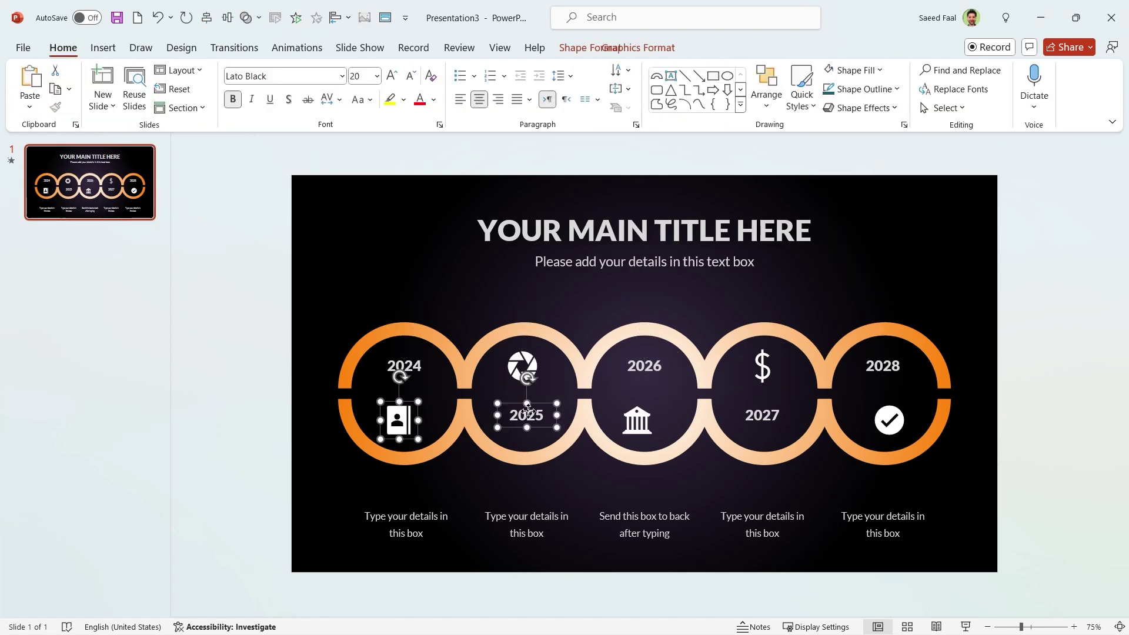
ctrl+click(637, 420)
ctrl+click(762, 415)
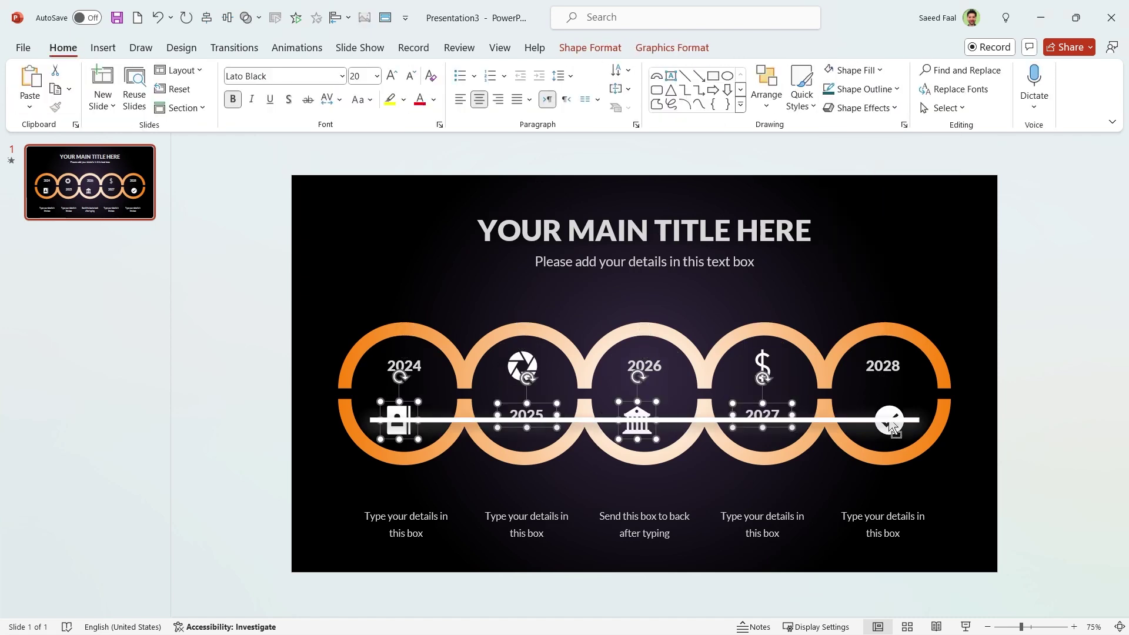
click(397, 504)
ctrl+click(526, 517)
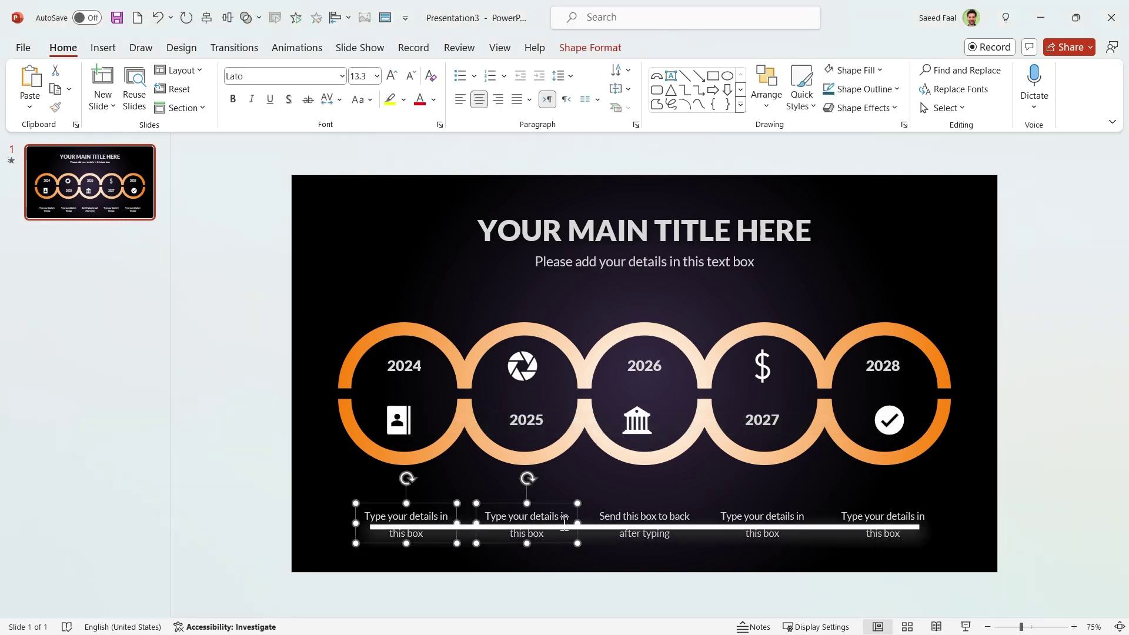
ctrl+click(644, 518)
ctrl+click(762, 517)
ctrl+click(862, 517)
click(248, 458)
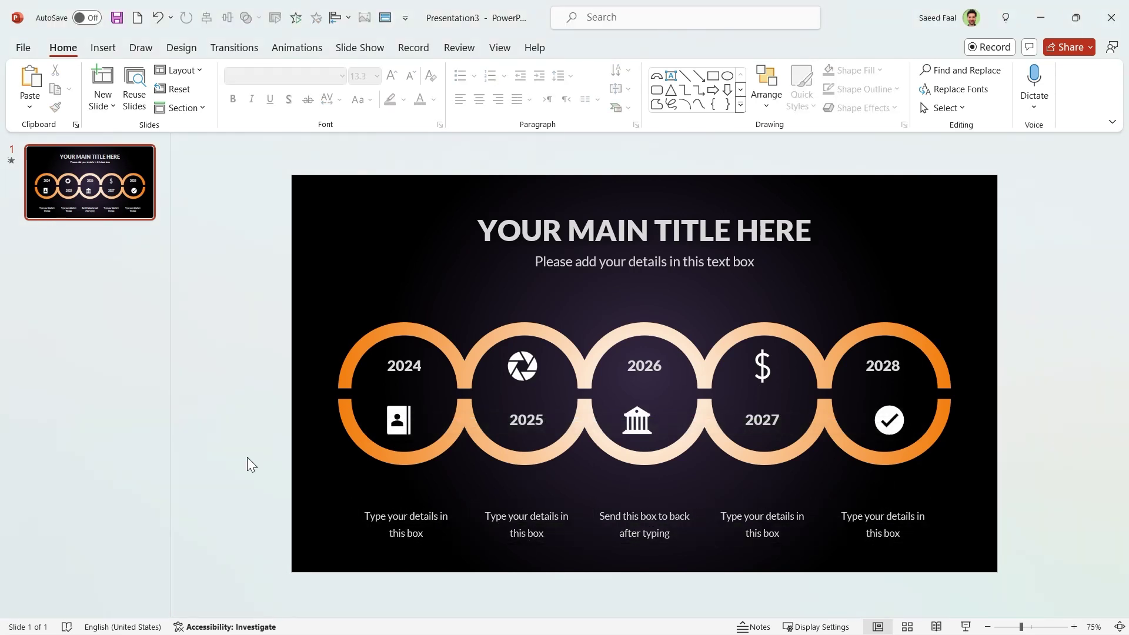
Step: Center-align the 2024 year, contact icon and first detail text, then nudge them into place
click(416, 365)
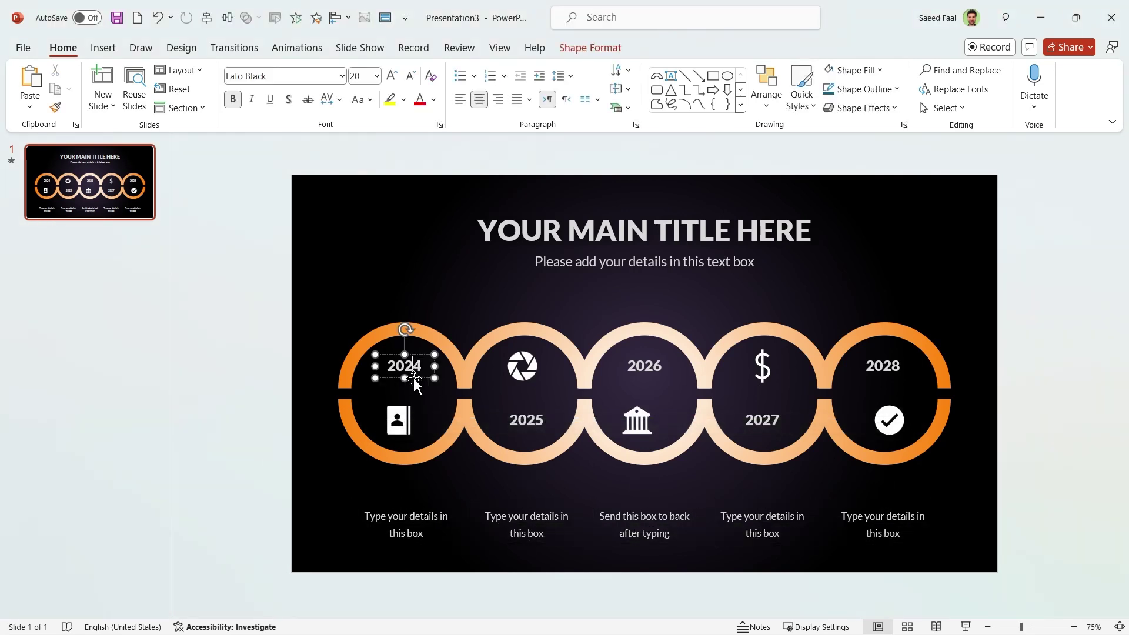
ctrl+click(408, 422)
ctrl+click(409, 521)
click(590, 47)
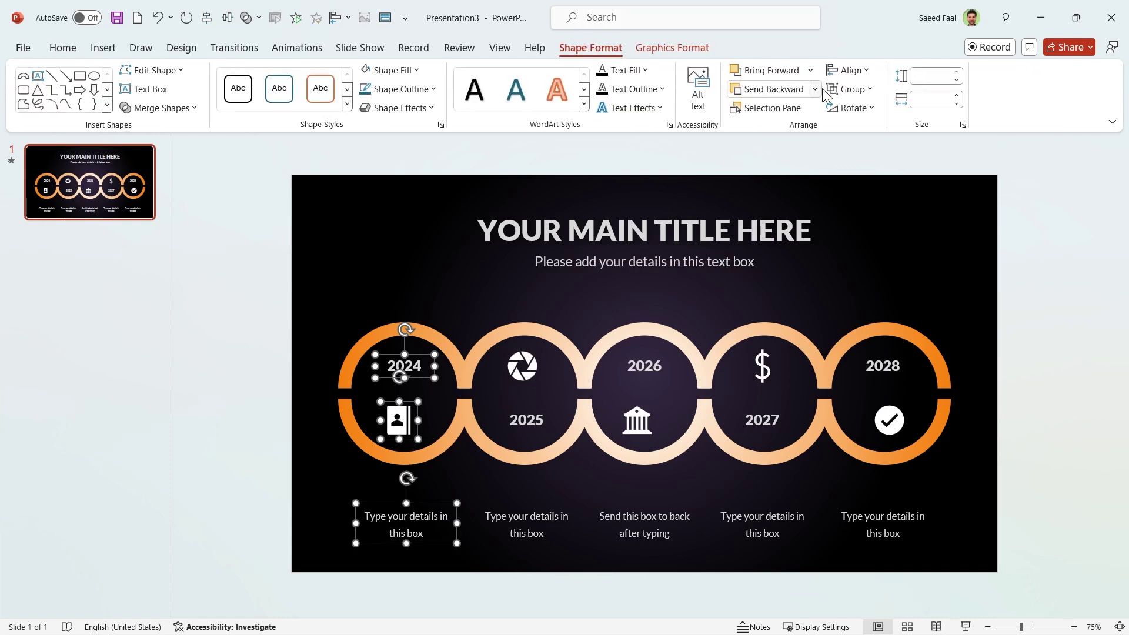
click(850, 70)
click(875, 112)
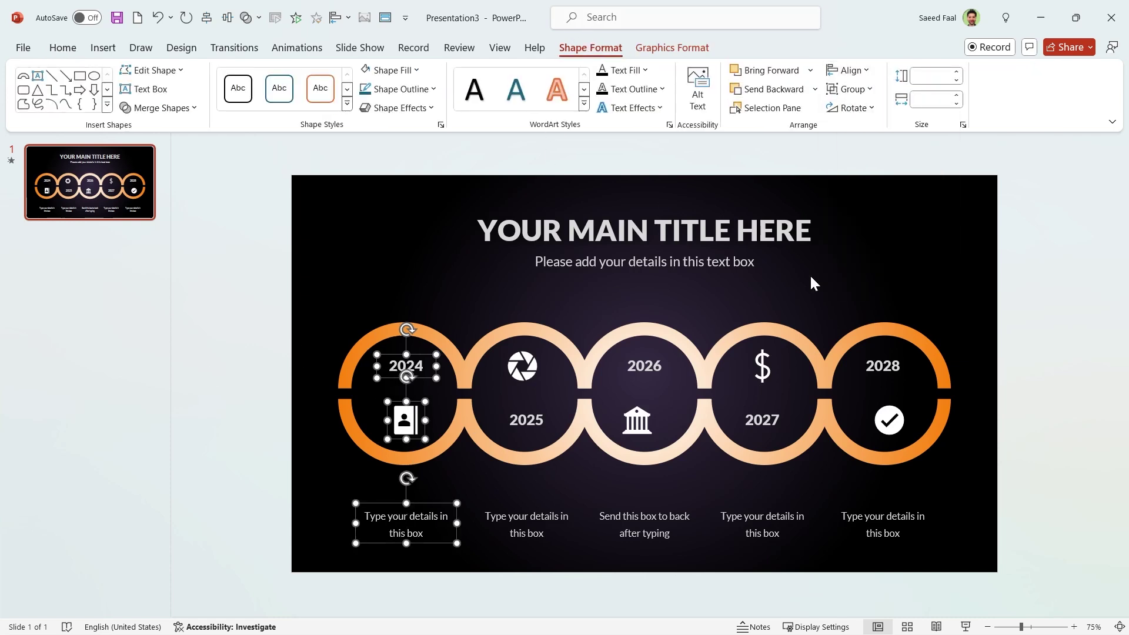
key(Left)
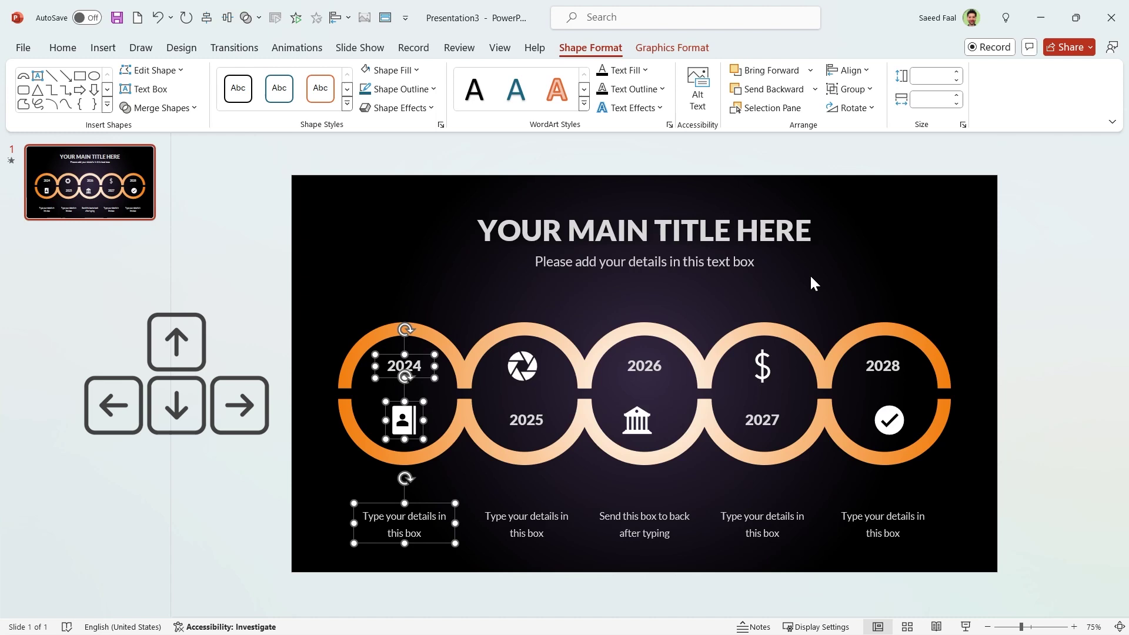
key(Right)
key(Down)
key(Left)
key(Up)
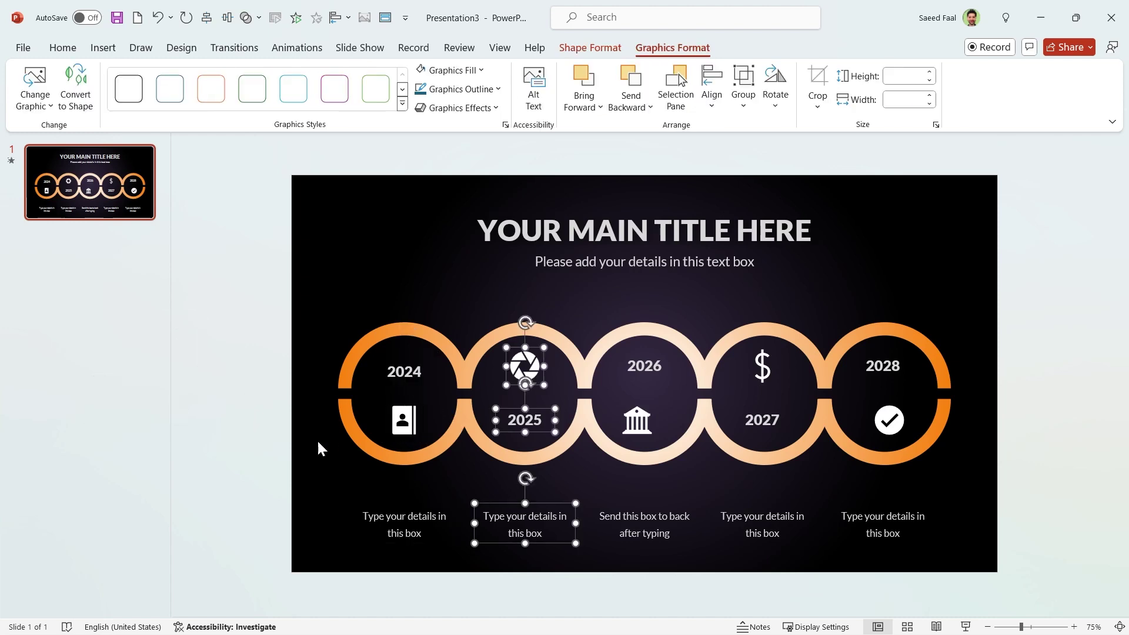
Step: Eyedrop the ring's orange onto the 2024 contact and 2028 checkmark icons
click(212, 391)
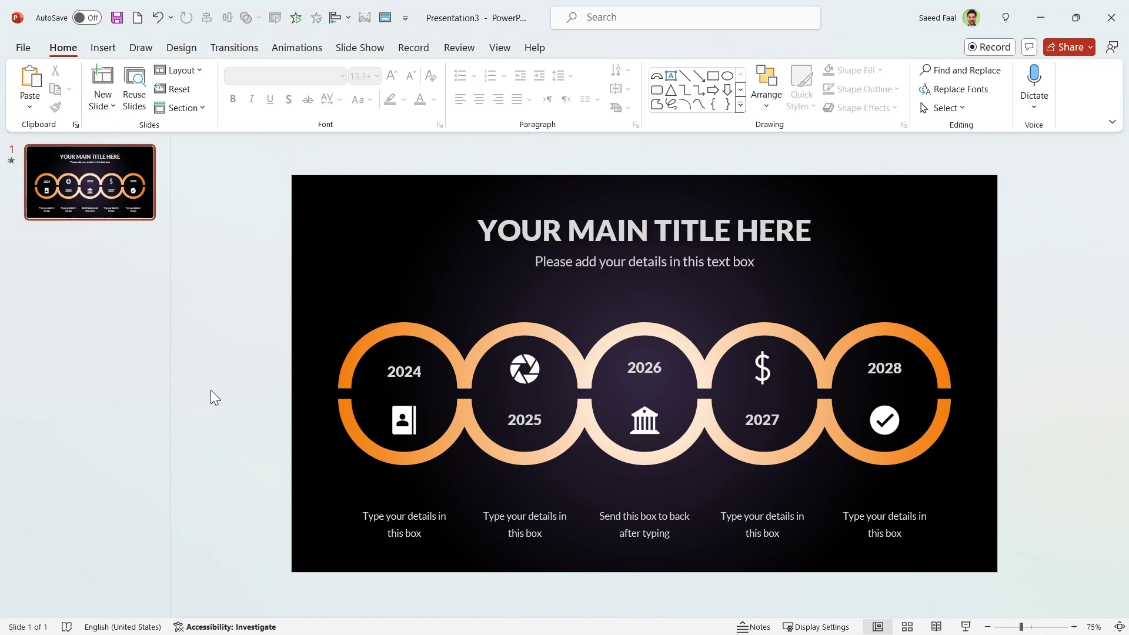
click(411, 420)
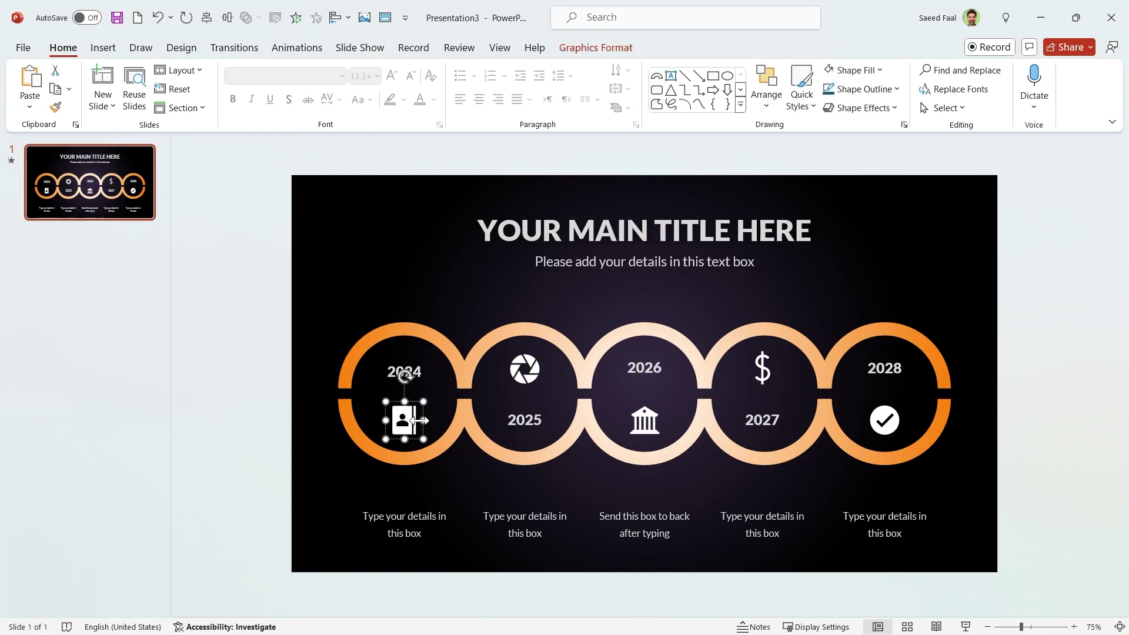
shift+click(888, 421)
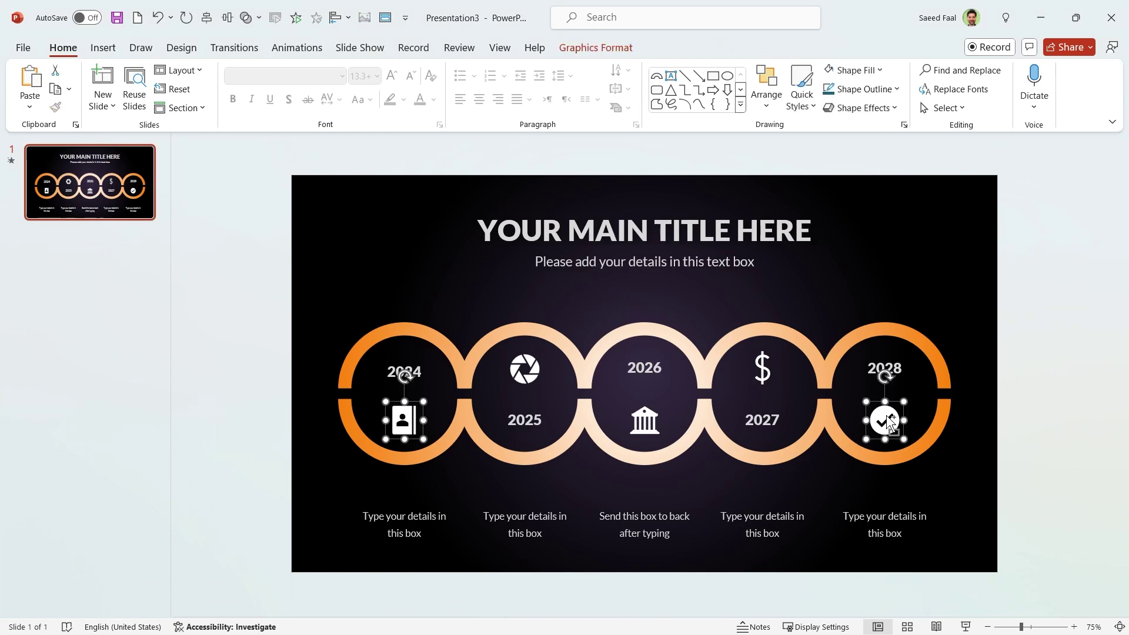
click(565, 50)
click(451, 70)
click(438, 343)
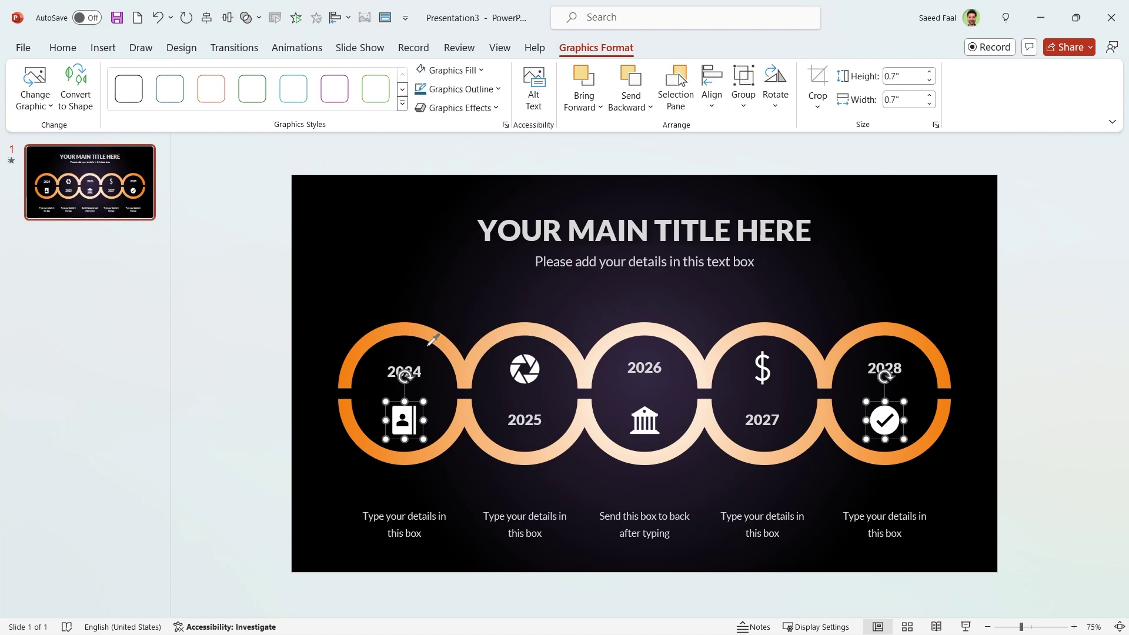
click(355, 371)
Step: Apply the same ring orange to the 2025 aperture and 2027 dollar icons
click(277, 385)
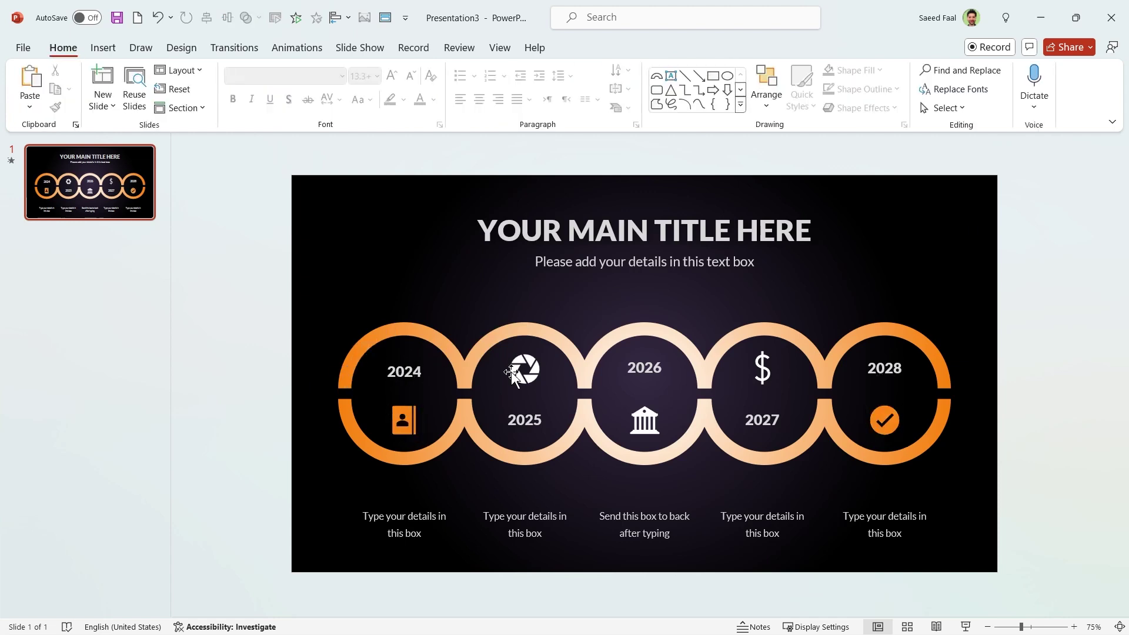
click(518, 373)
shift+click(758, 369)
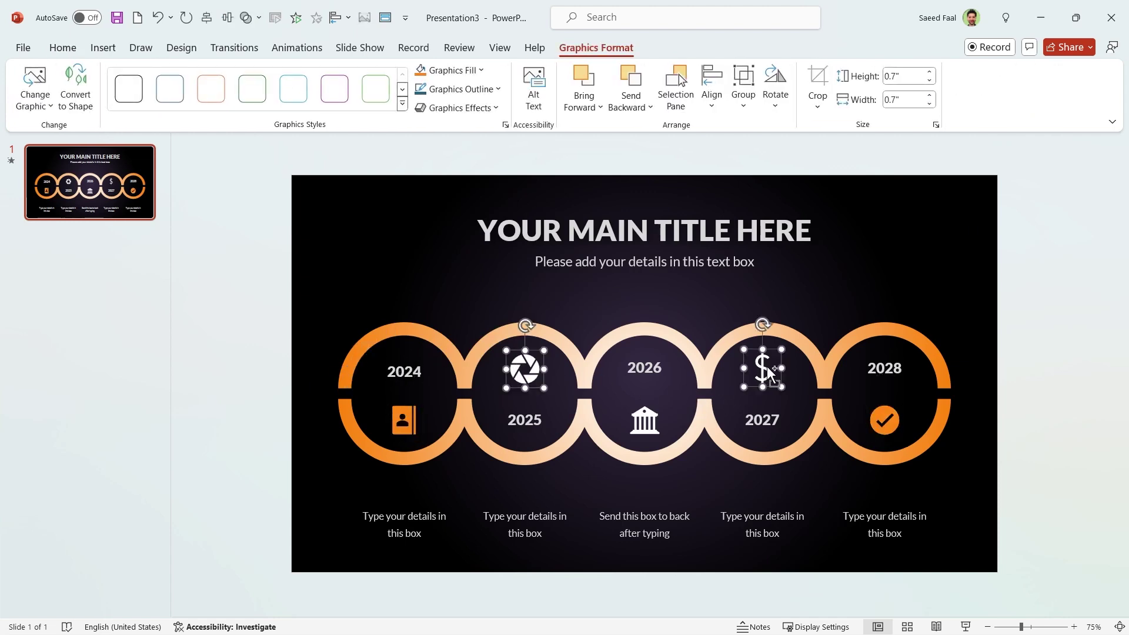
click(473, 359)
click(222, 352)
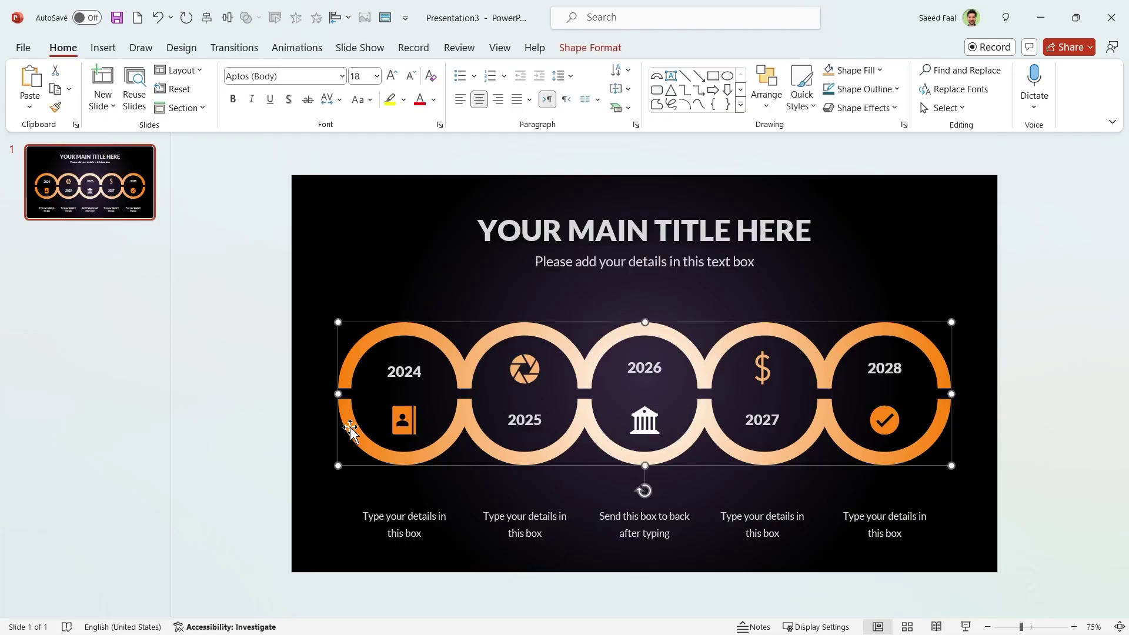
Step: Give the overlapping ring shapes a Wipe entrance animation
ctrl+click(386, 339)
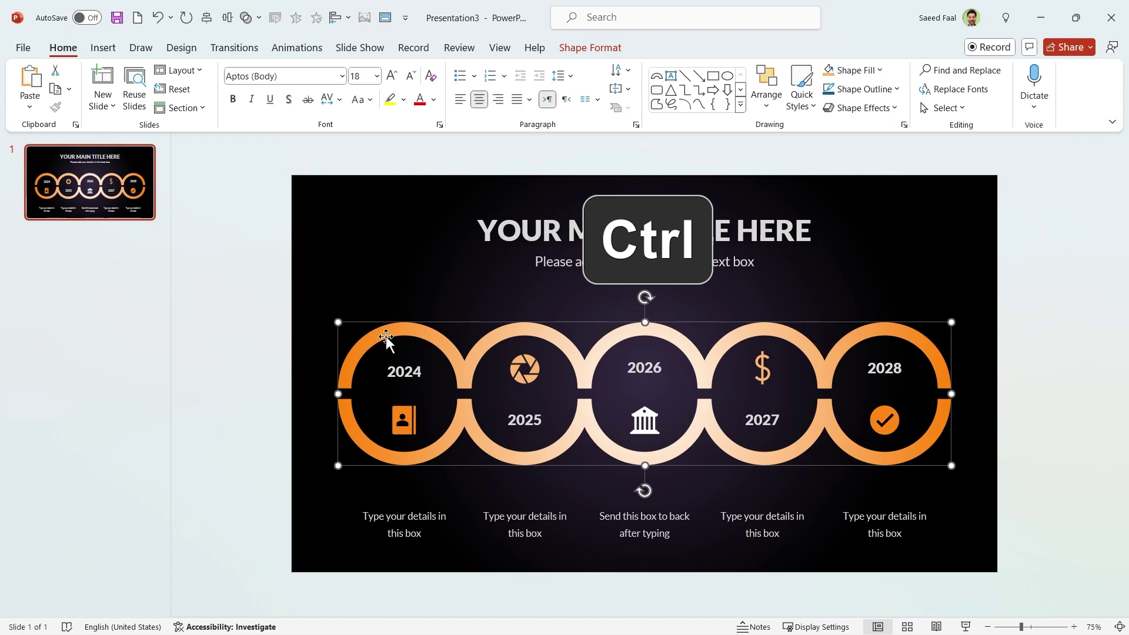
click(305, 47)
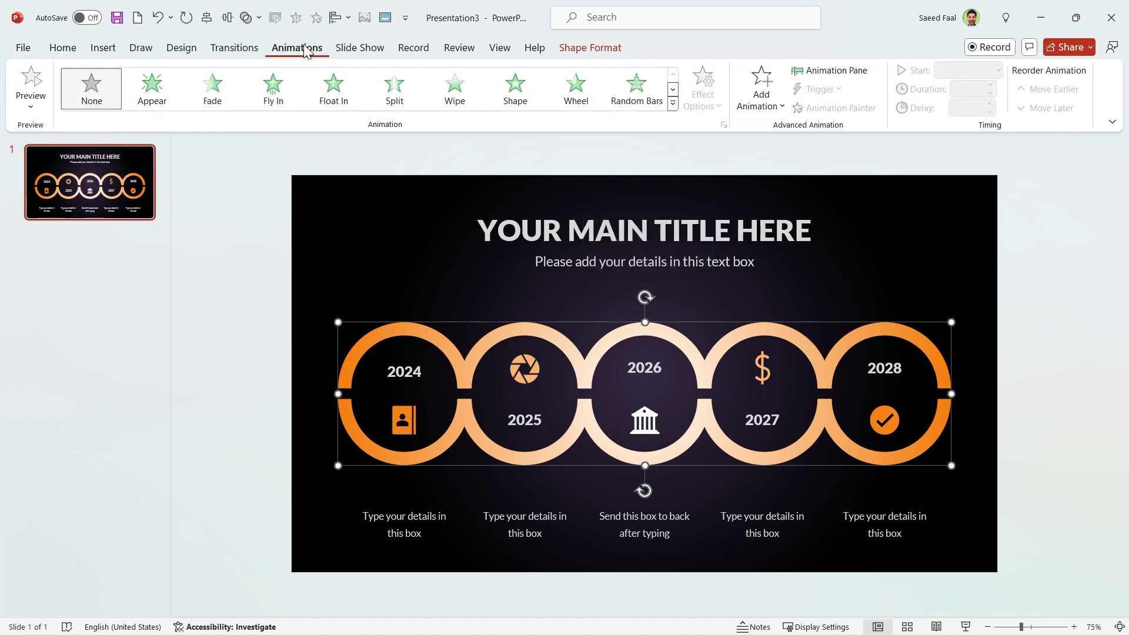
click(456, 88)
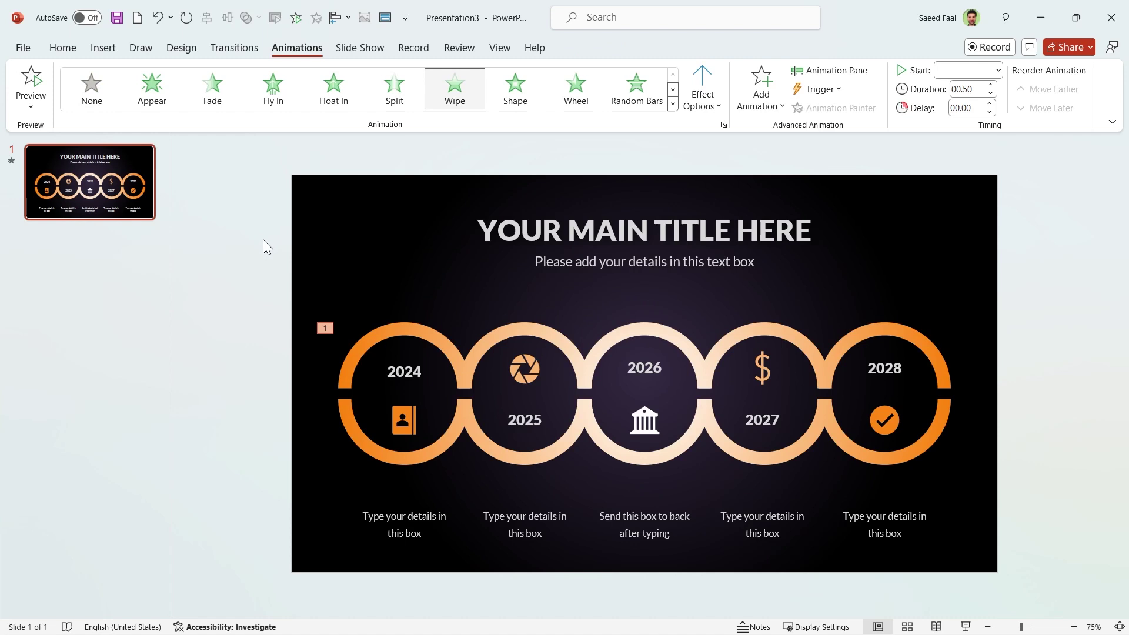
Step: Set the ring group's Wipe effect option to From Right
click(385, 333)
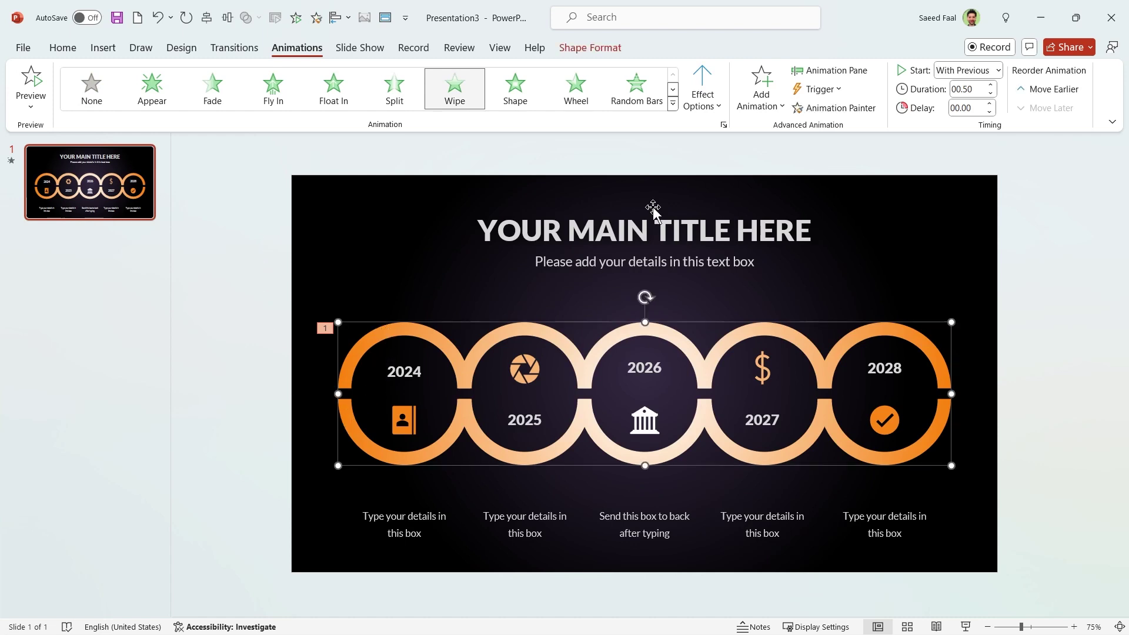
click(703, 89)
click(731, 194)
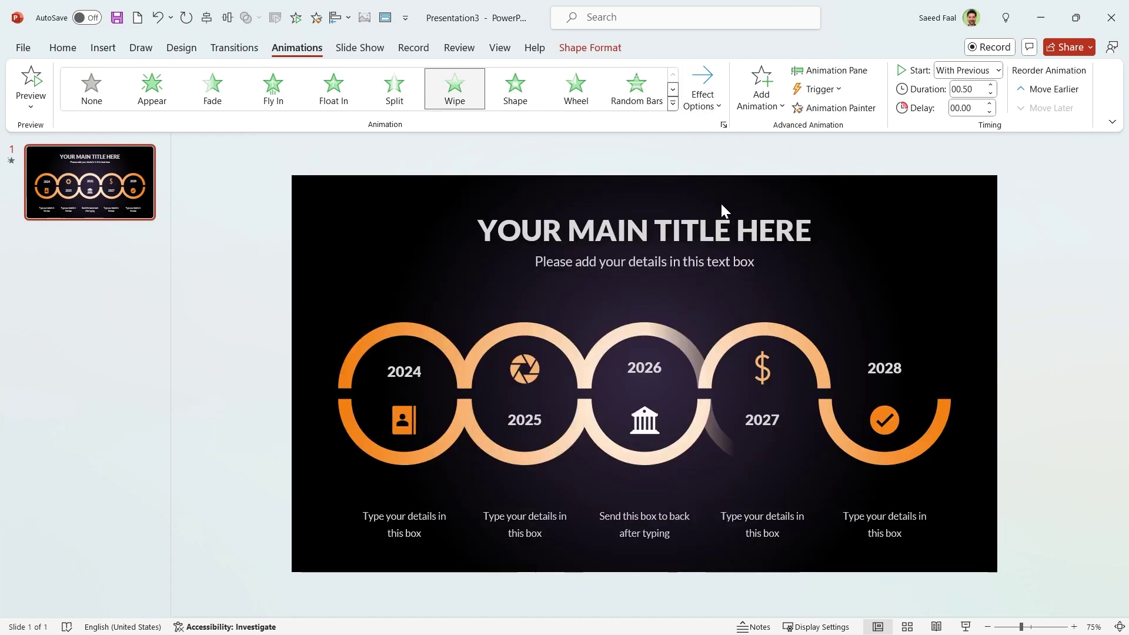
click(392, 460)
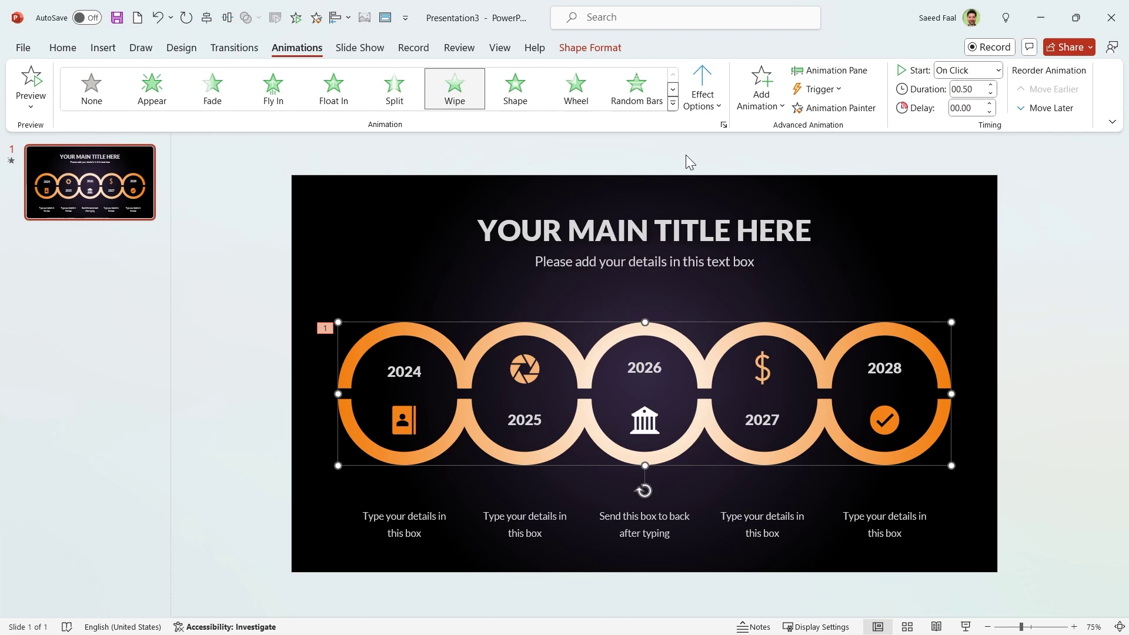
click(703, 89)
click(728, 221)
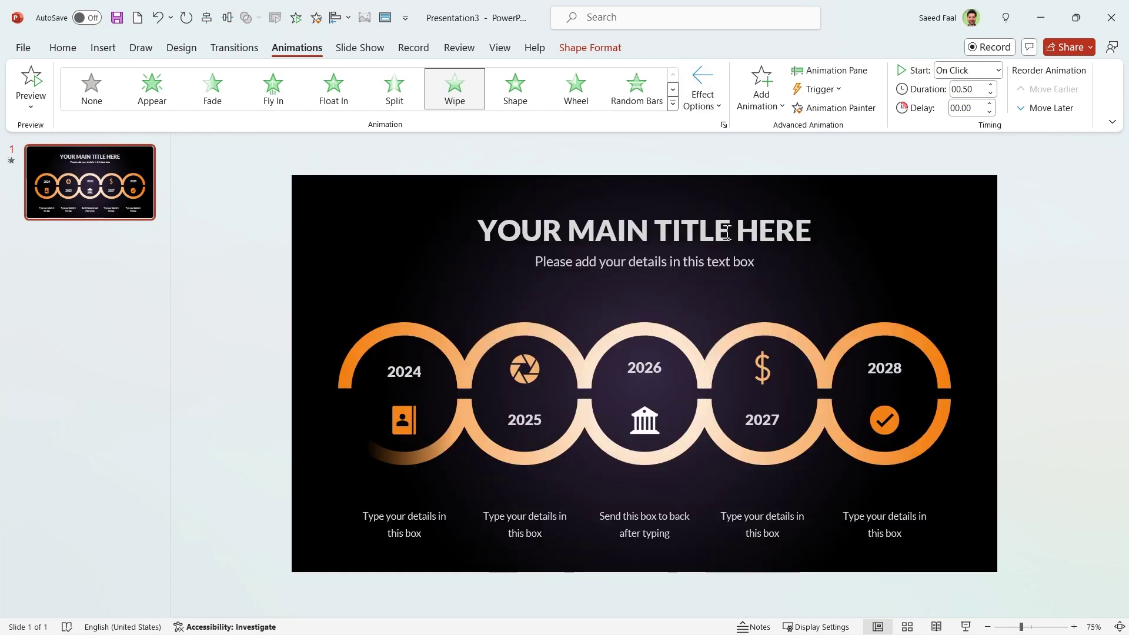
Step: Apply a Fade entrance to the title and subtitle text box
click(508, 228)
click(488, 289)
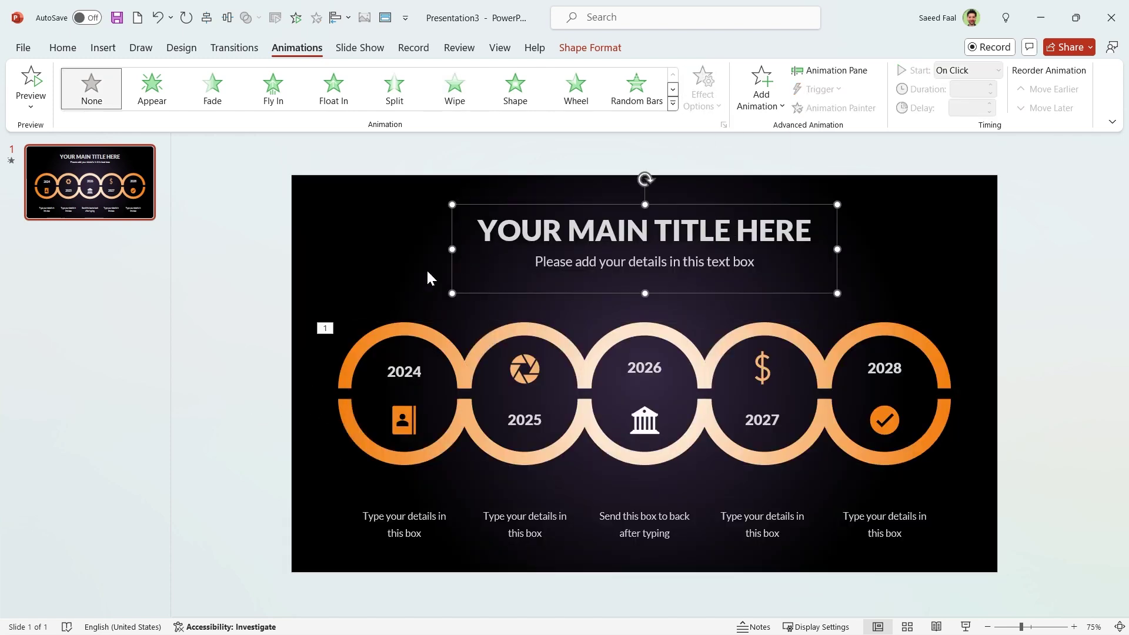
click(228, 93)
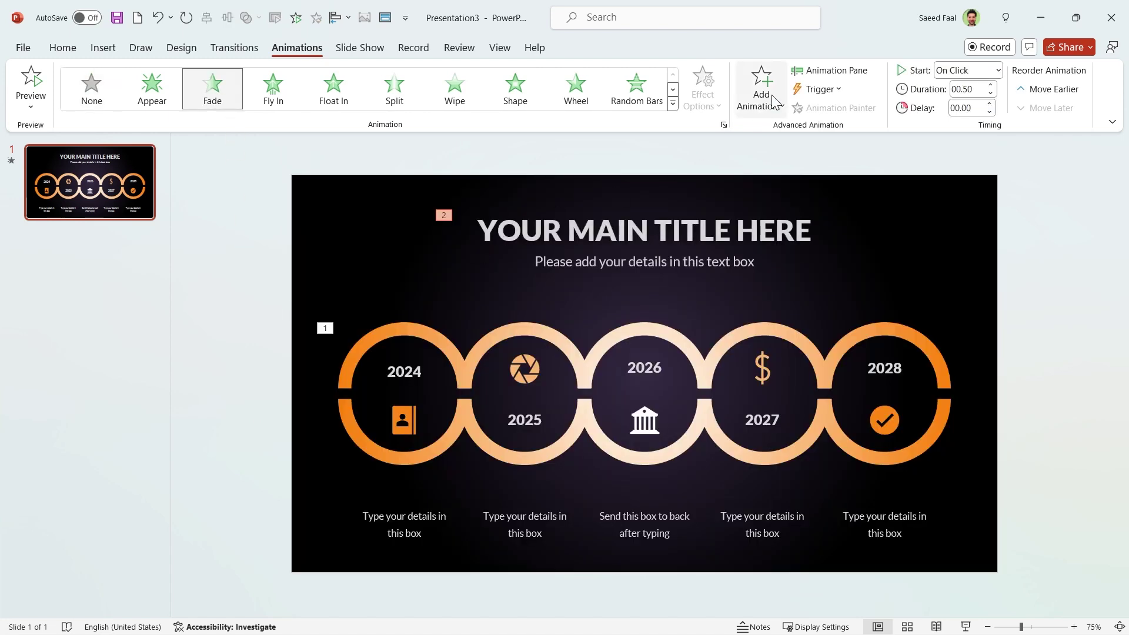
Step: Set all three slide animations in the Animation Pane to start With Previous
click(822, 73)
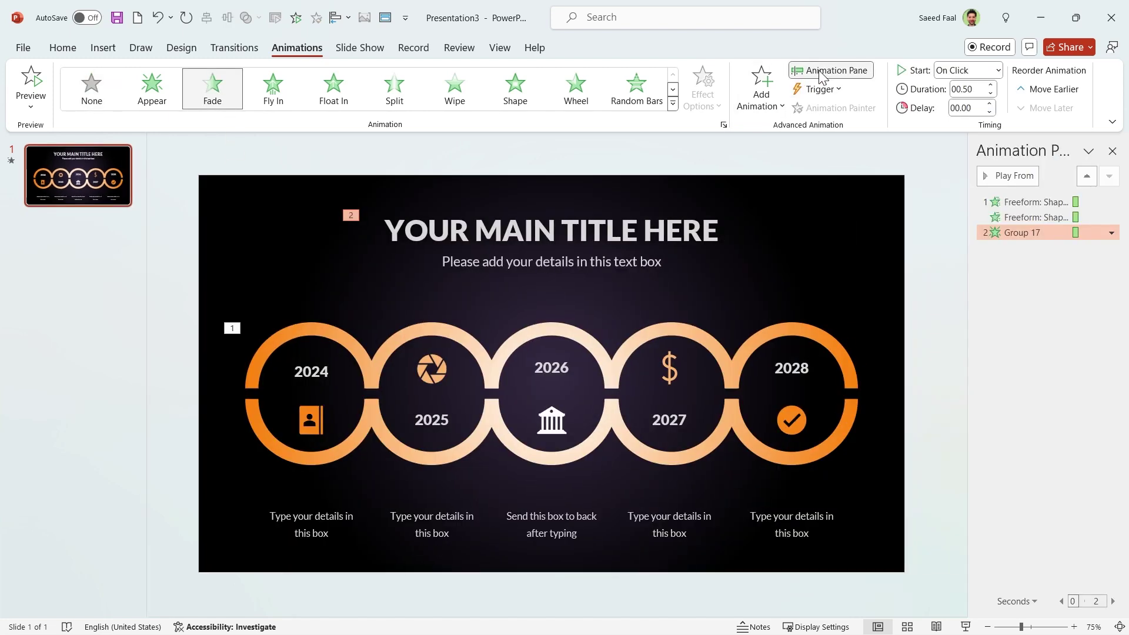
shift+click(1021, 202)
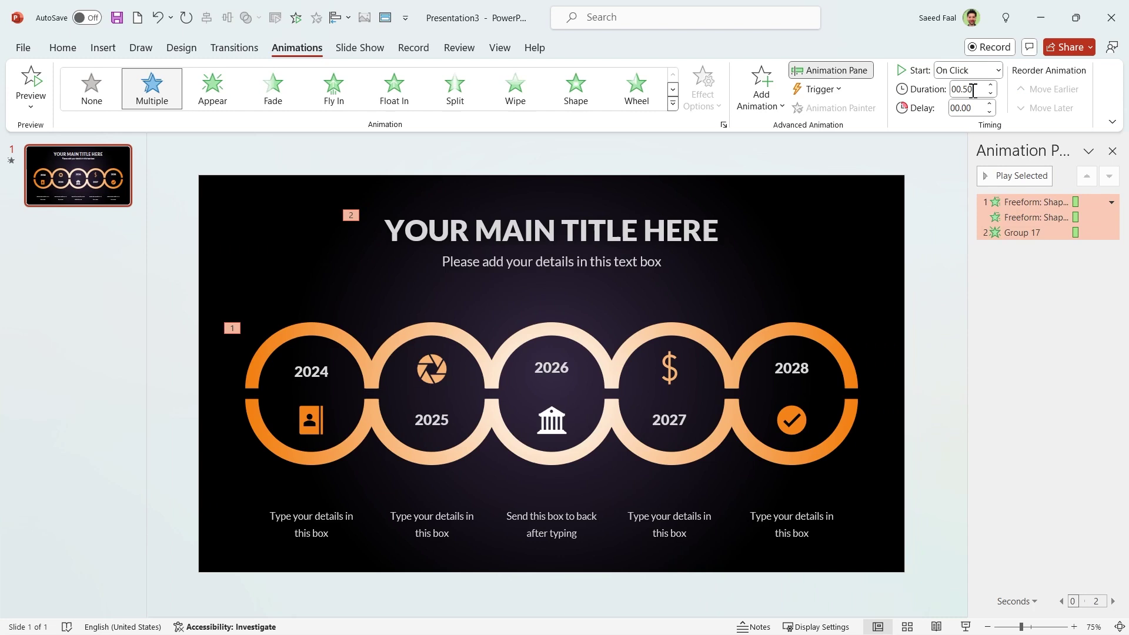
click(973, 70)
click(974, 105)
Step: Fade in the 2024 year and person icon, and make its details text Fly In
click(318, 372)
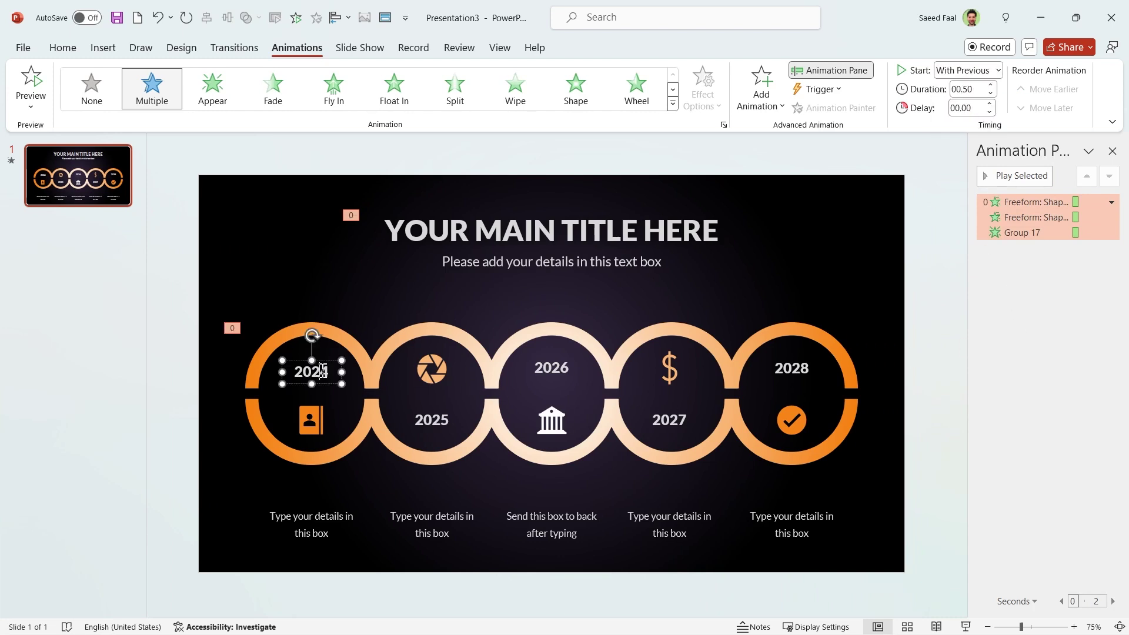
shift+click(321, 406)
click(221, 93)
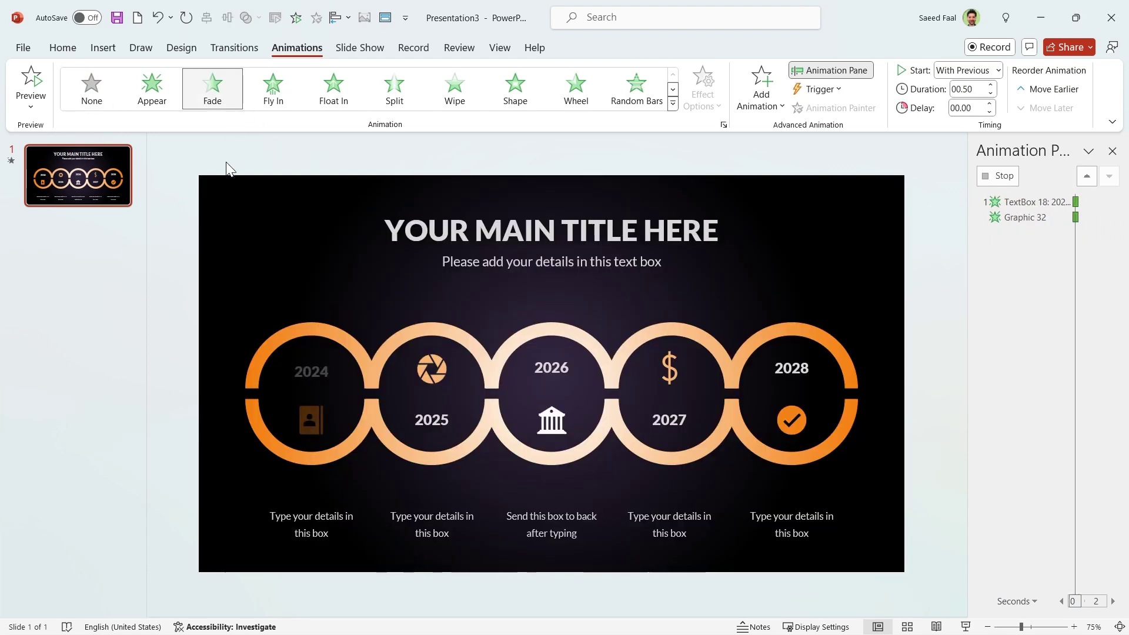
click(287, 518)
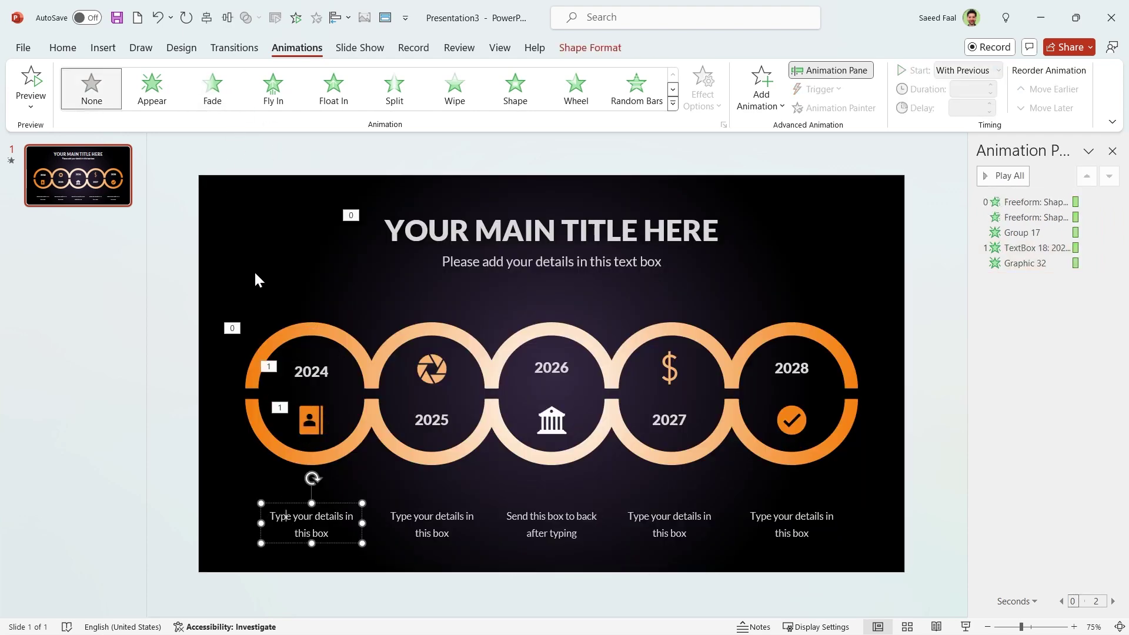
click(273, 90)
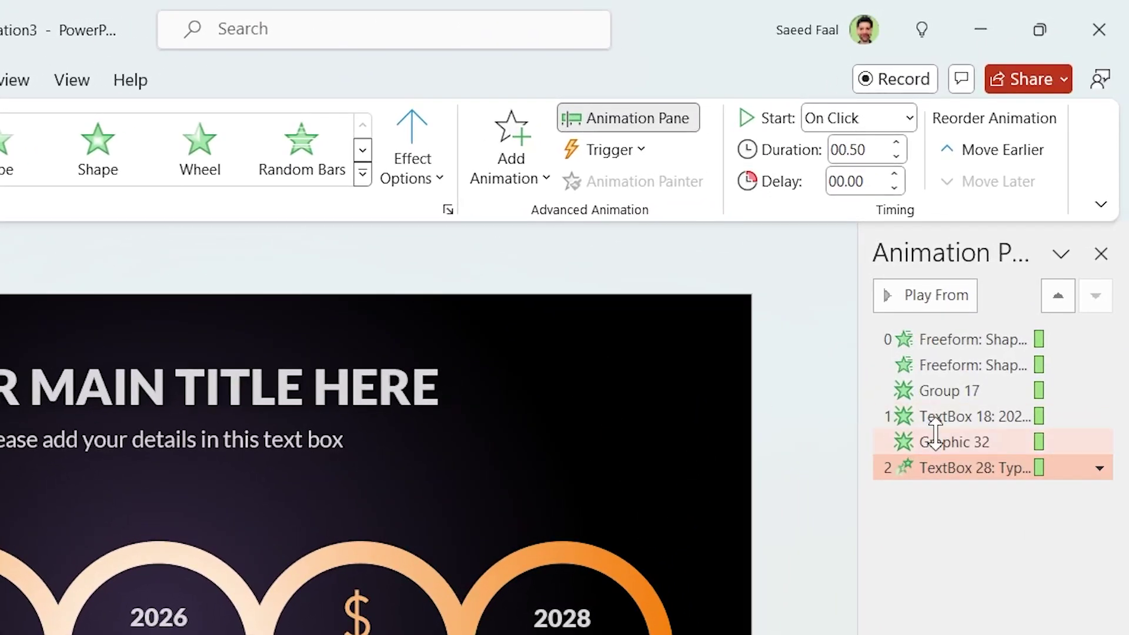
Step: Set the three 2024 animations to start With Previous with a 1-second delay
shift+click(995, 299)
shift+click(941, 414)
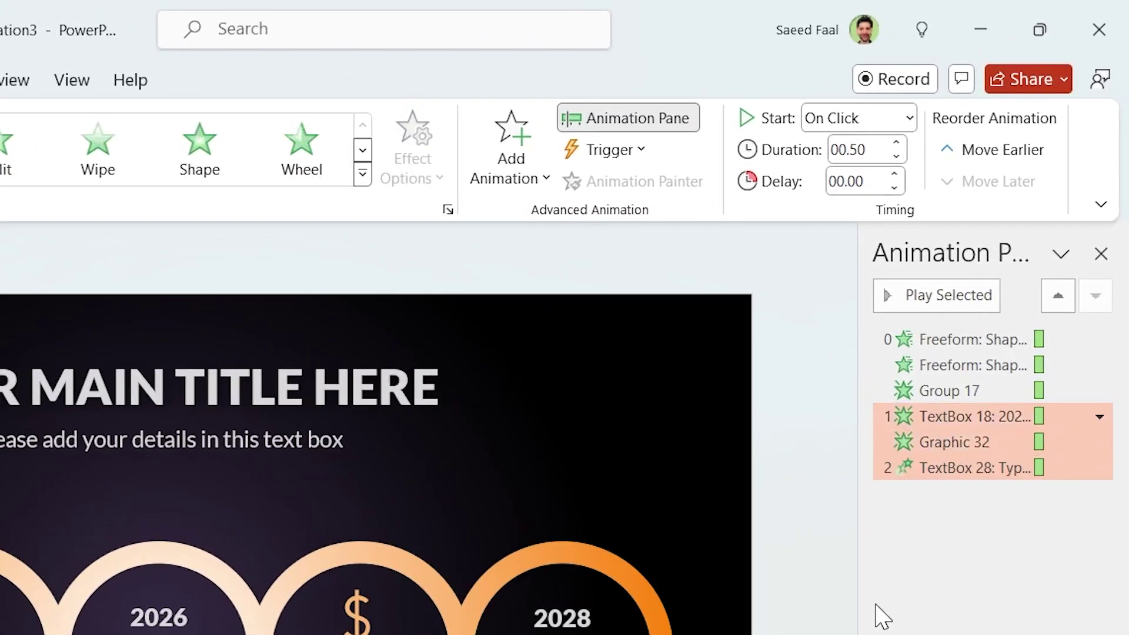
click(866, 120)
click(855, 175)
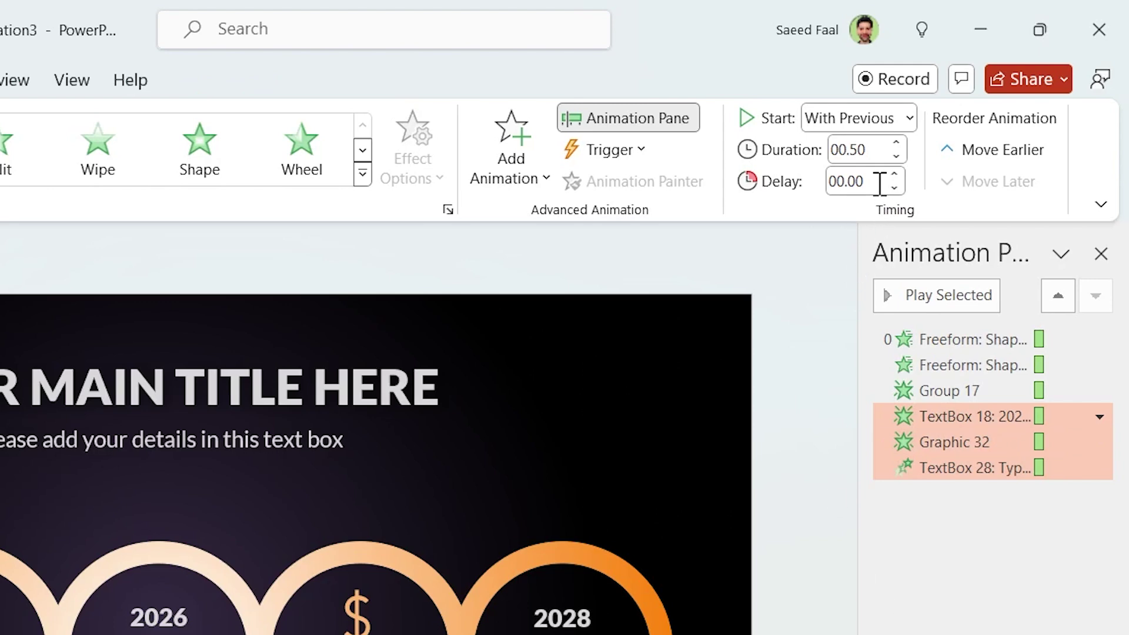
click(878, 182)
text(1)
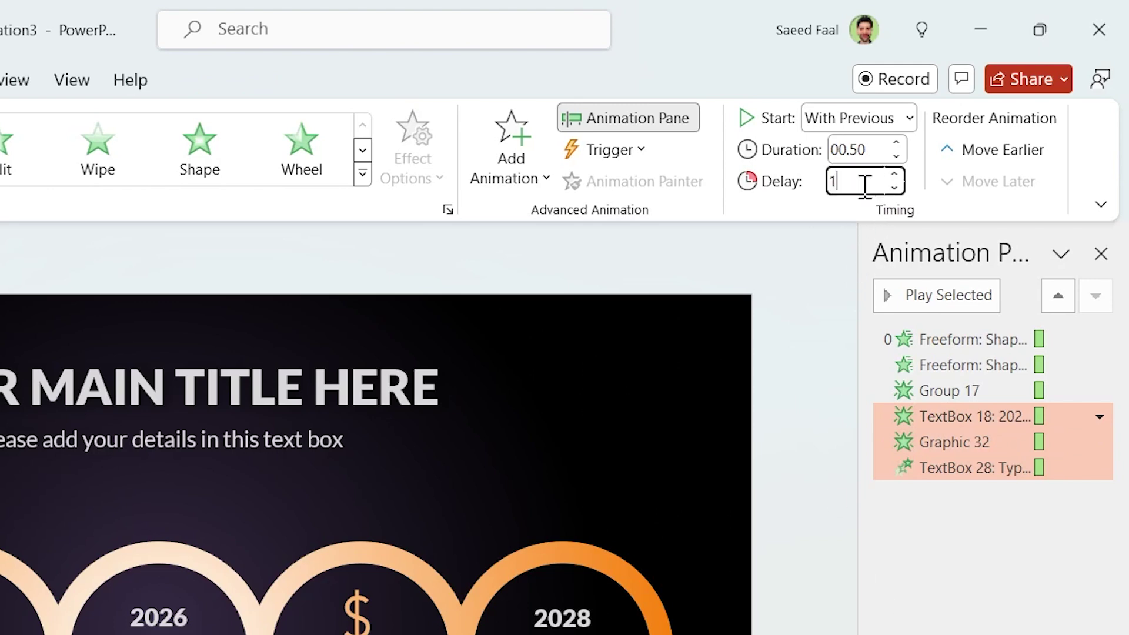
key(Return)
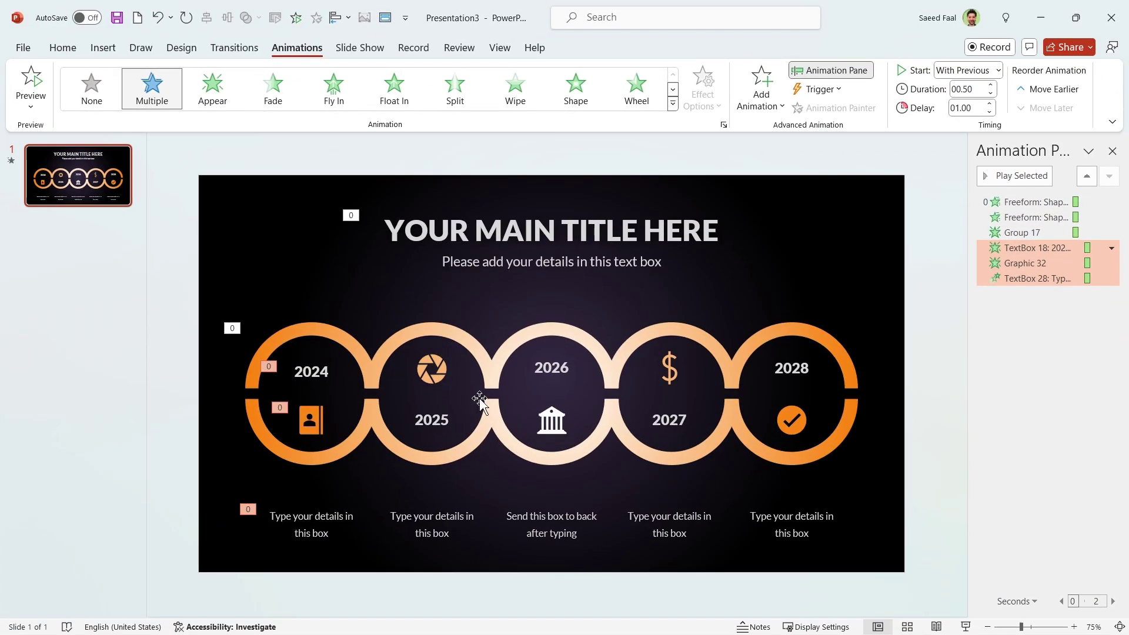
Step: Fade in the 2025 aperture icon and year, and make its details text Fly In
click(433, 369)
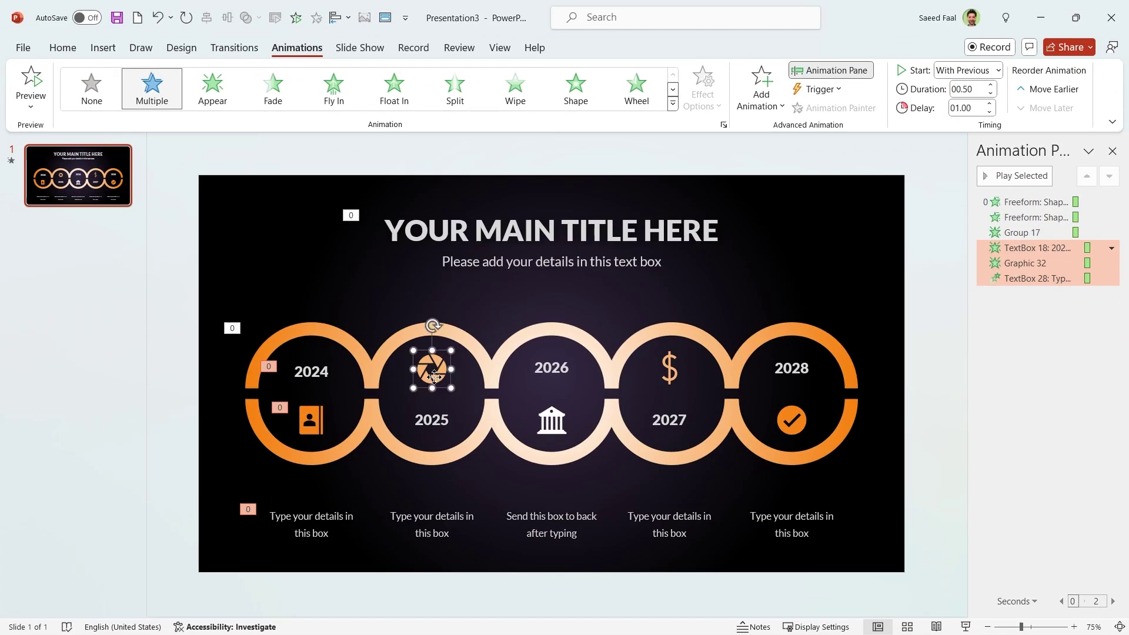
shift+click(385, 406)
click(215, 98)
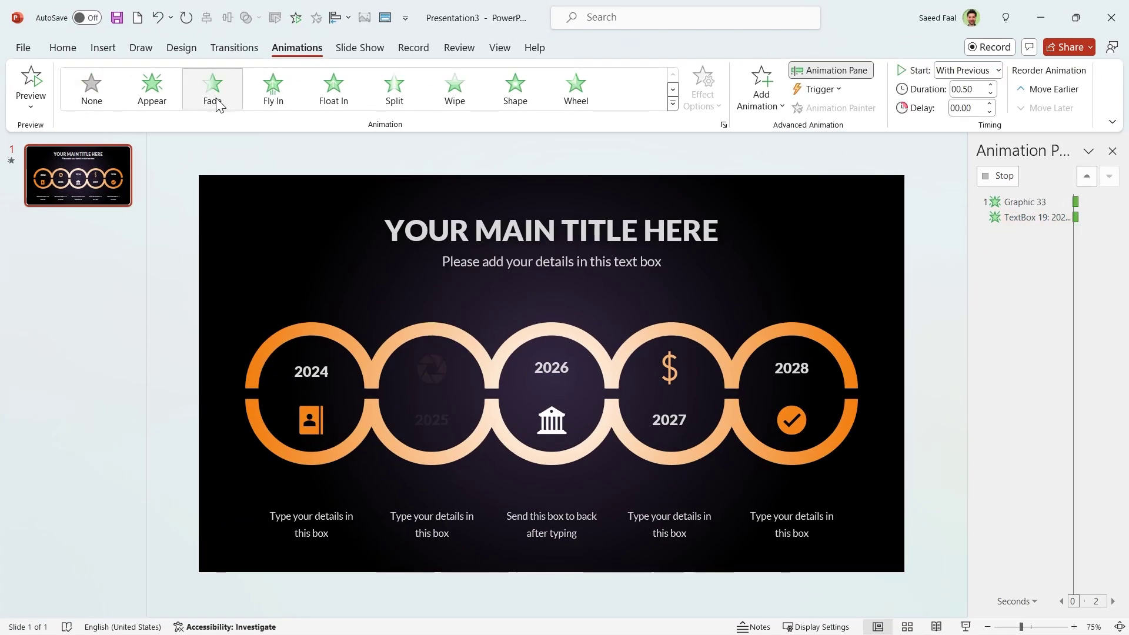
click(417, 521)
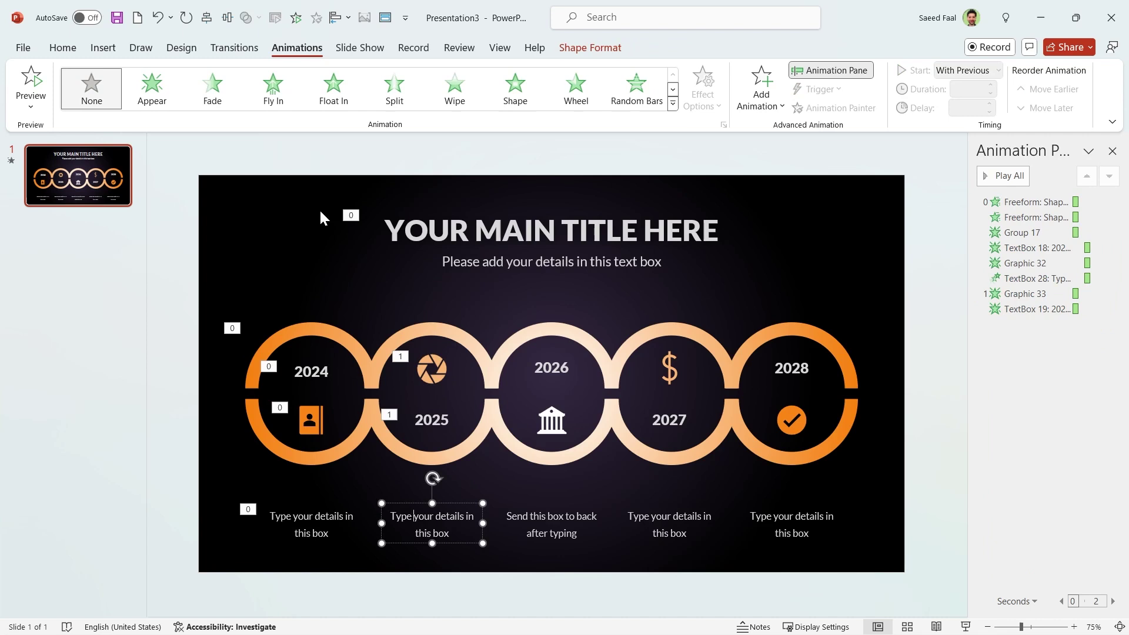
click(273, 91)
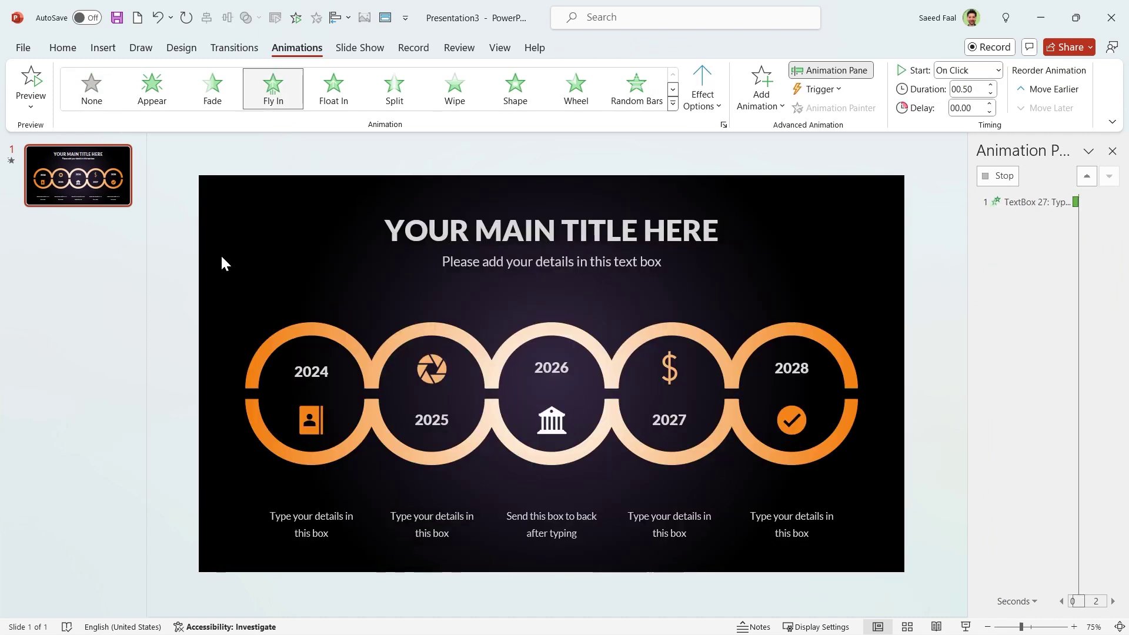
Step: Set the three 2025 animations to start With Previous with a 1.25-second delay
shift+click(1092, 297)
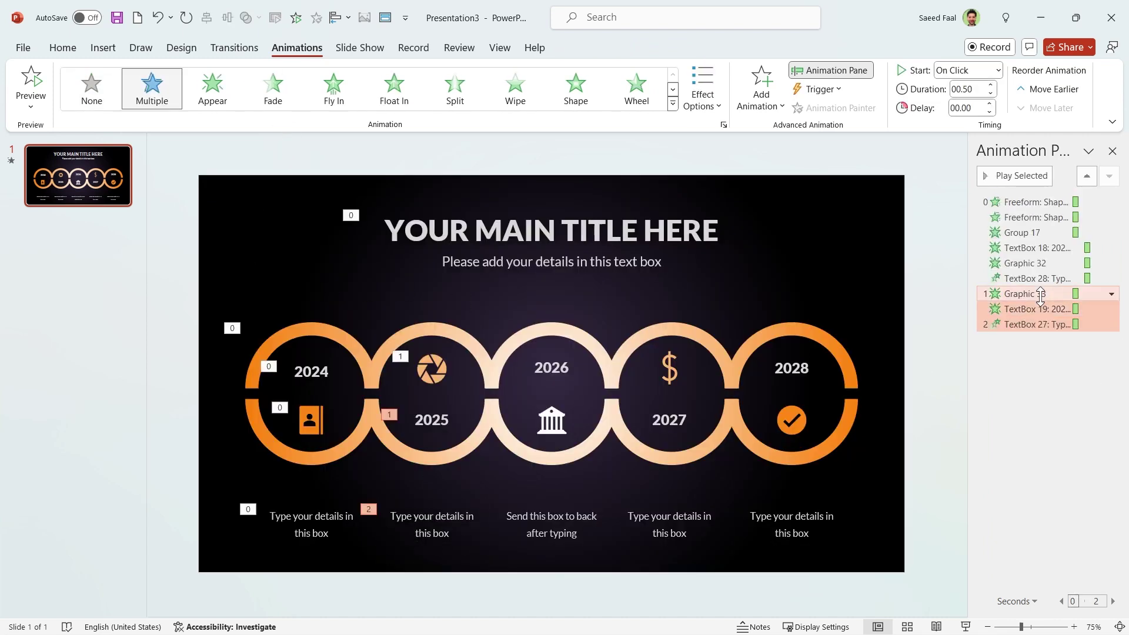
click(983, 71)
click(965, 104)
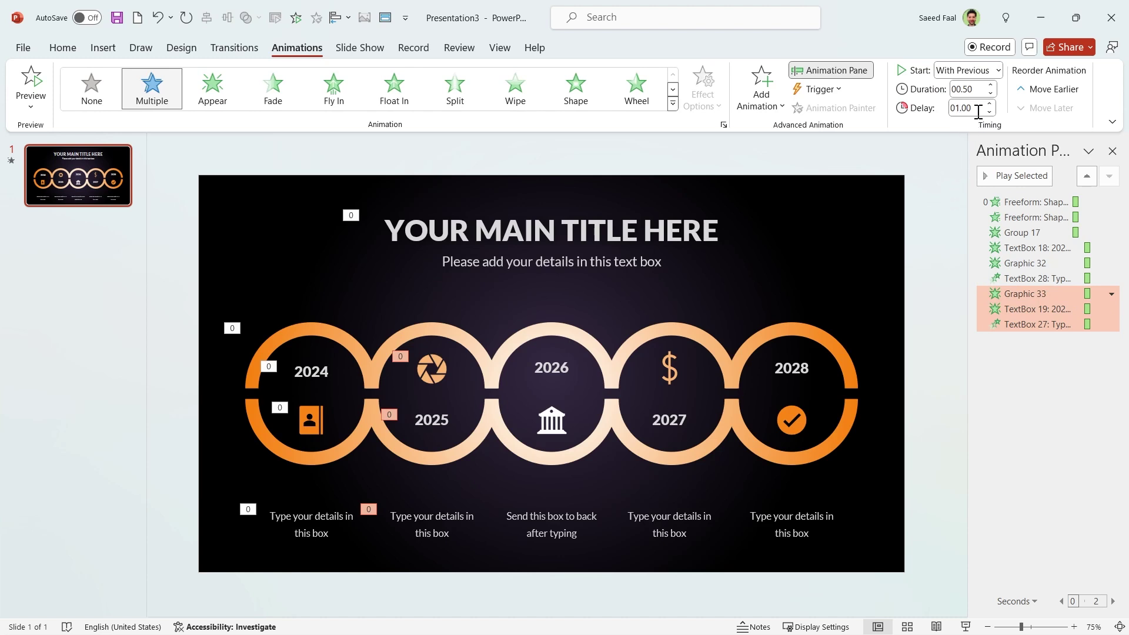
click(979, 111)
key(Return)
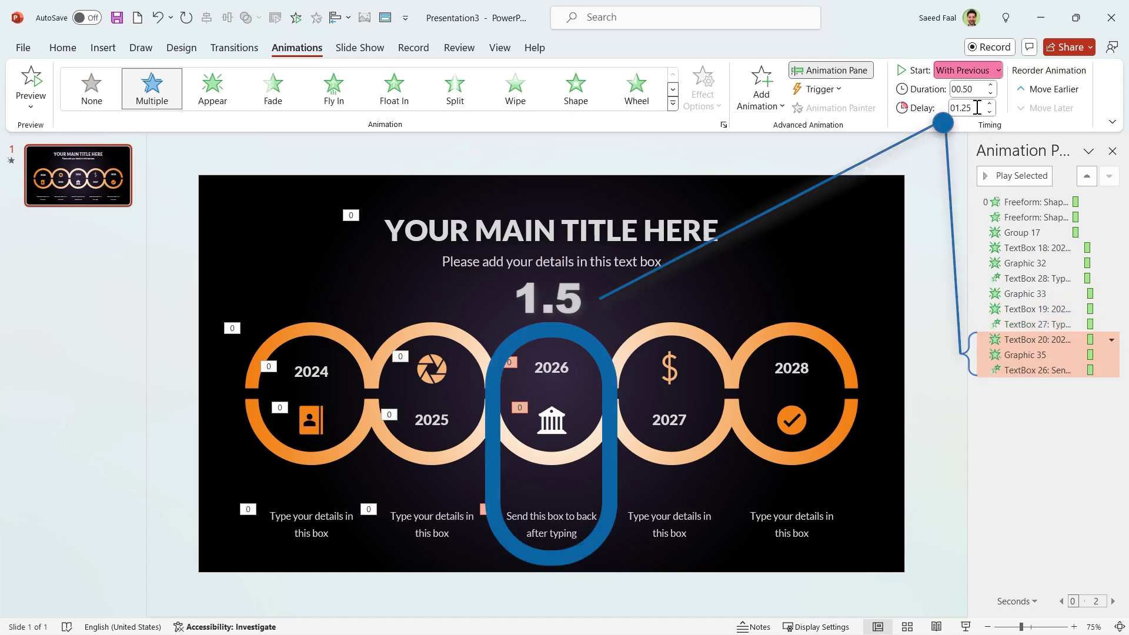
Step: Enter the staggered 1.5, 1.75 and 2-second delays for the 2026–2028 animations
click(977, 109)
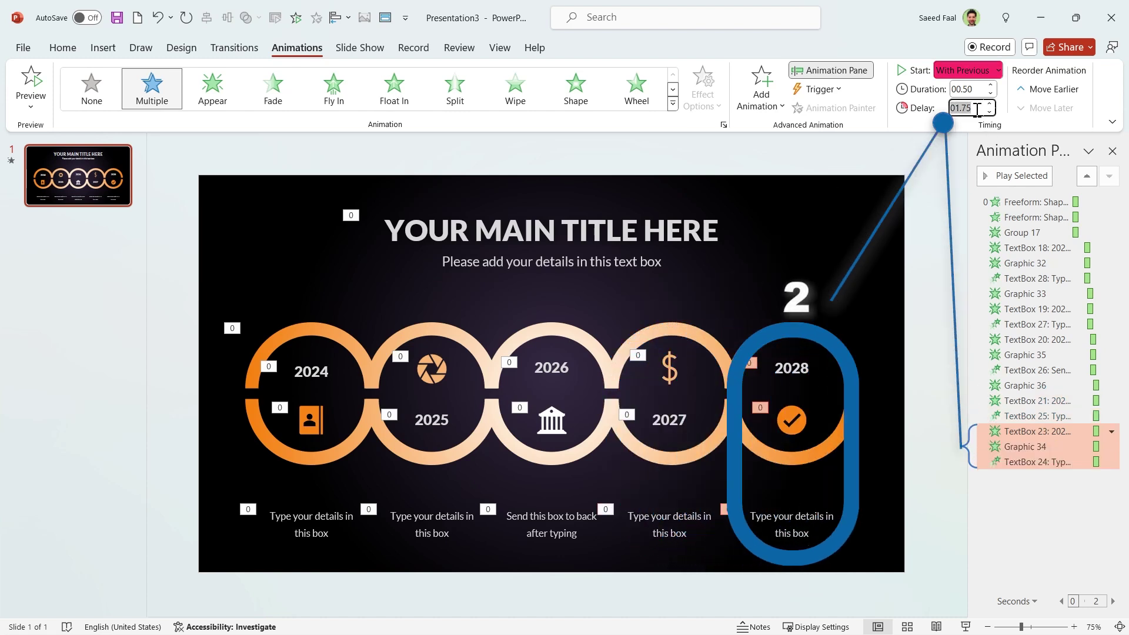
key(Return)
click(929, 441)
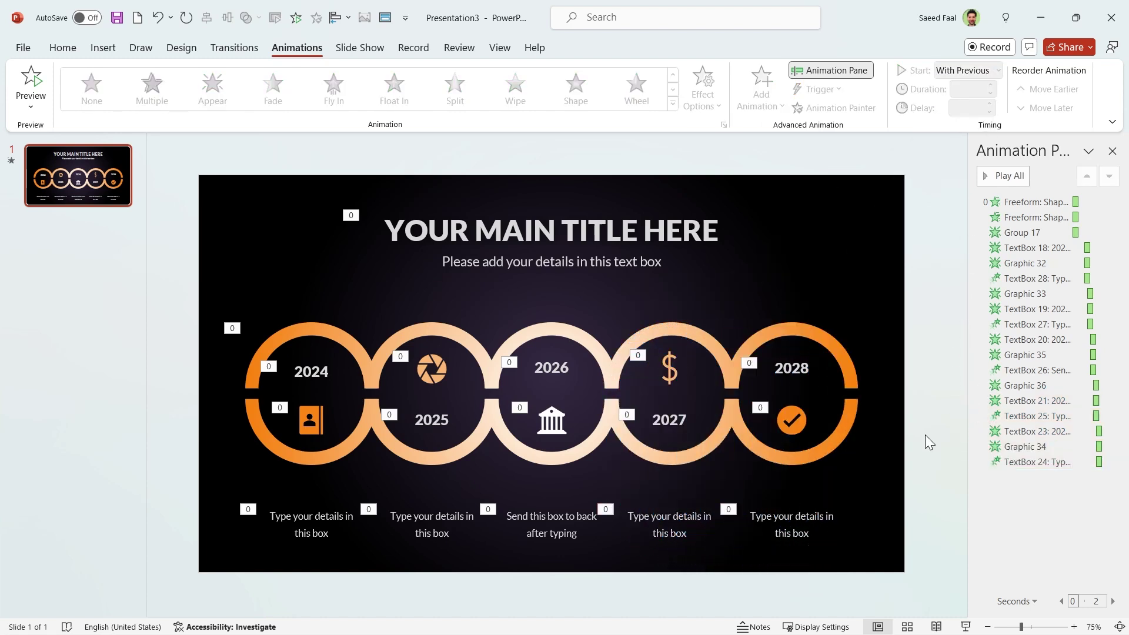
Step: Select all 18 animations in the Animation Pane and set their duration to 01.00
click(1035, 203)
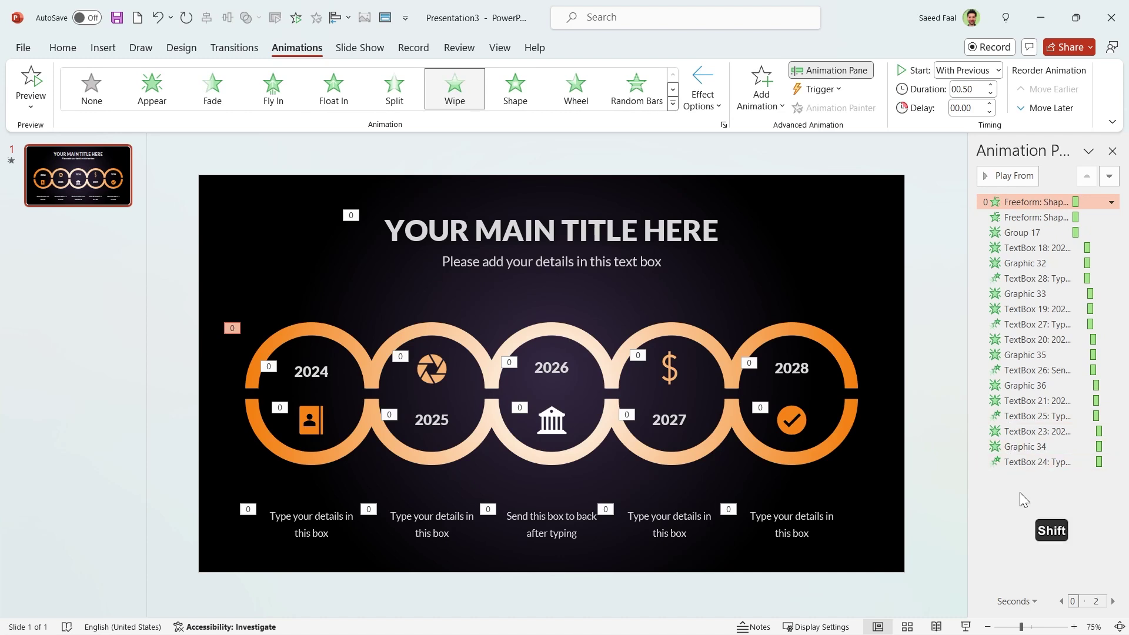
shift+click(1013, 463)
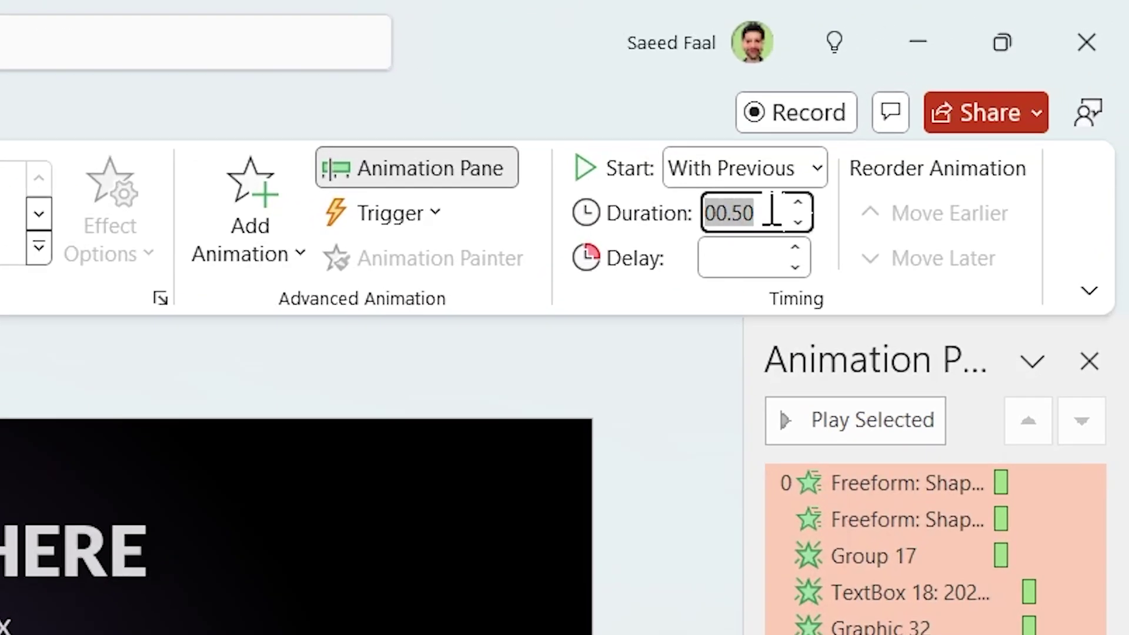
text(1)
key(Return)
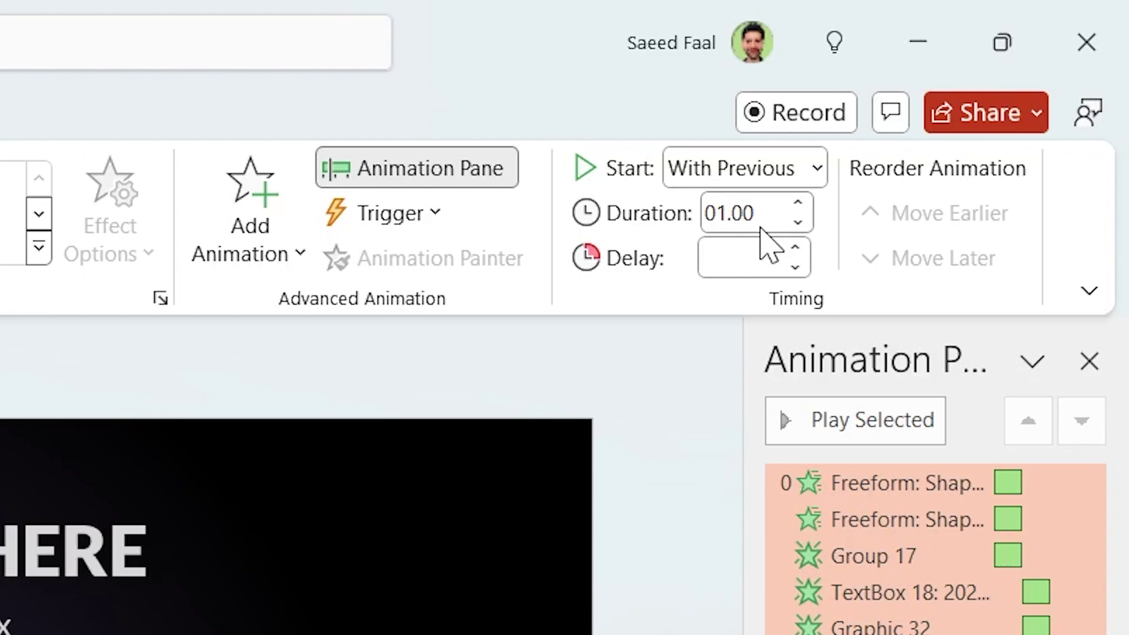